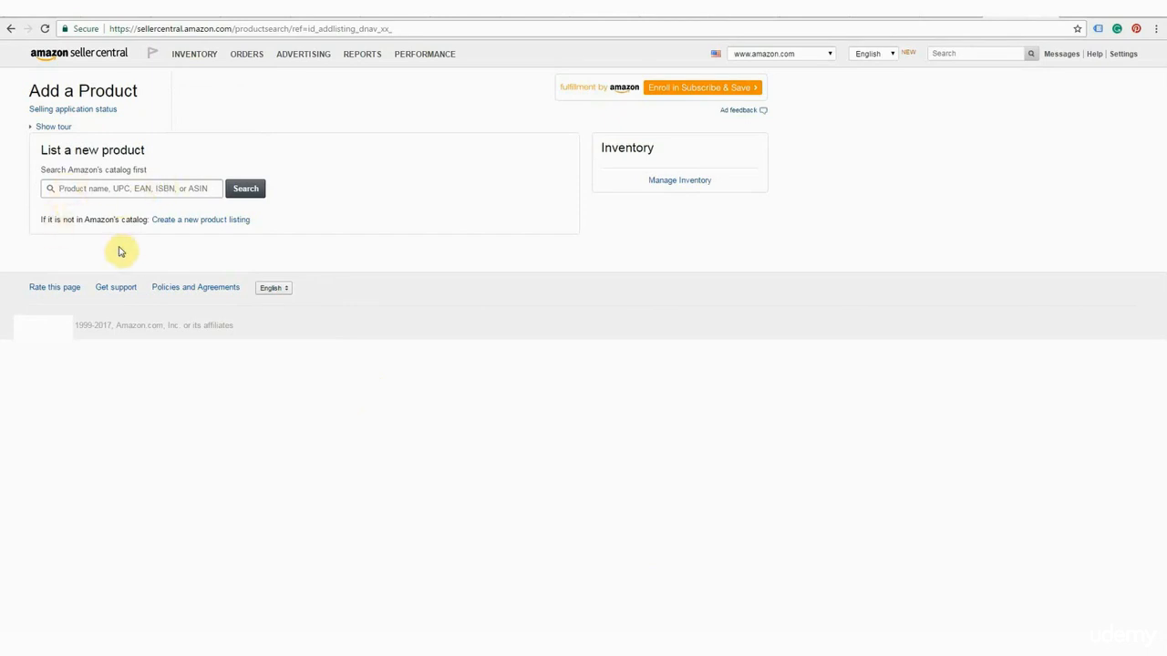
- Start a new product listing outside Amazon's catalog and browse its category to Sporting Goods > Camping & Hiking
click(189, 225)
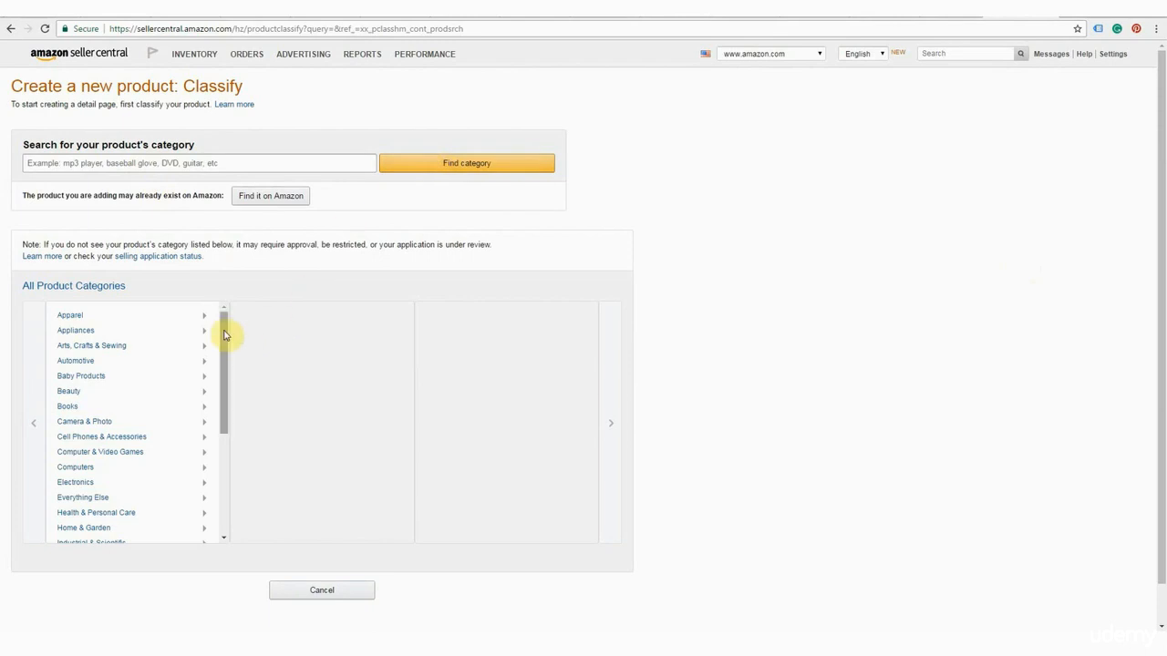
drag(225, 326, 222, 424)
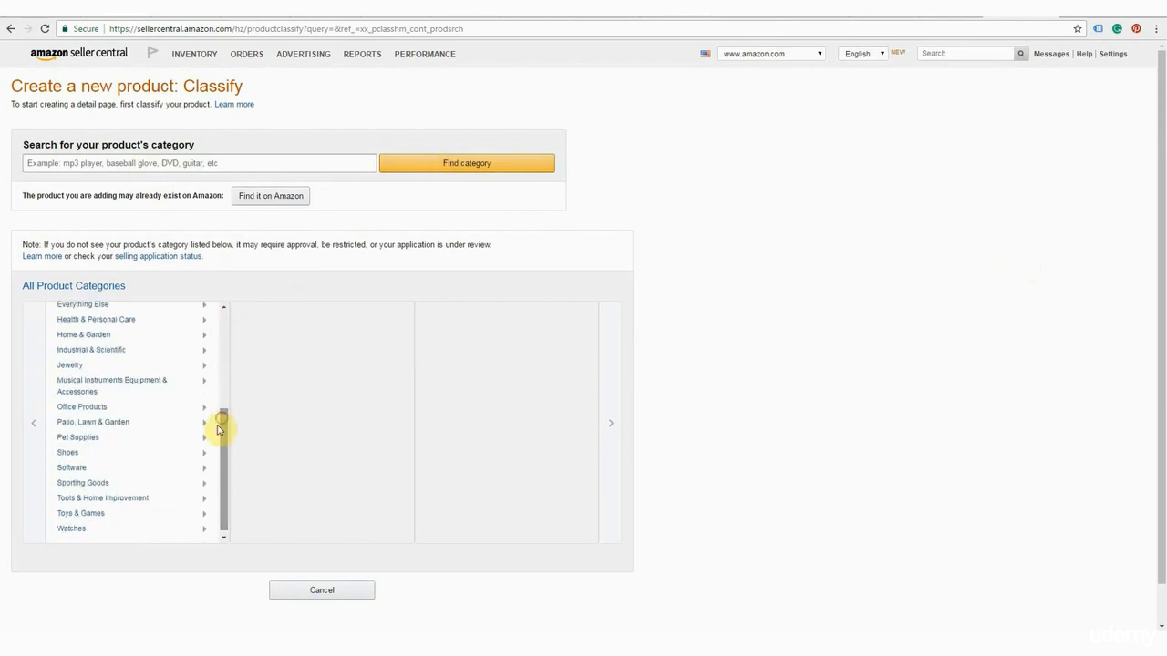
click(82, 484)
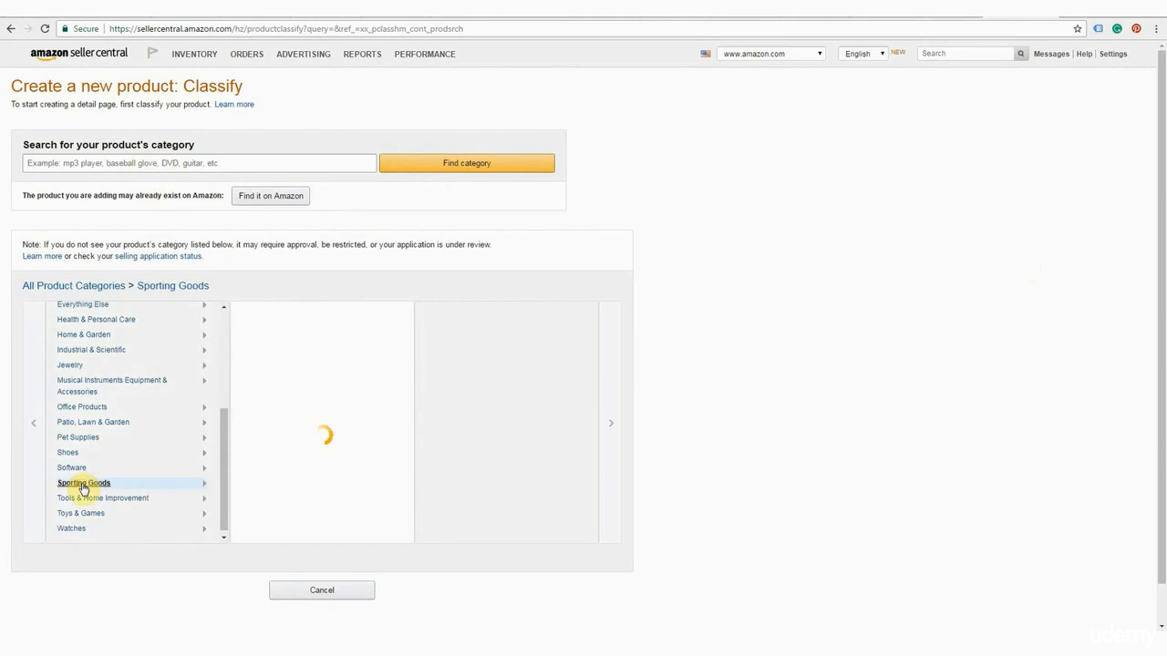
mouse_move(409, 341)
mouse_down()
mouse_move(407, 439)
mouse_move(406, 313)
mouse_up()
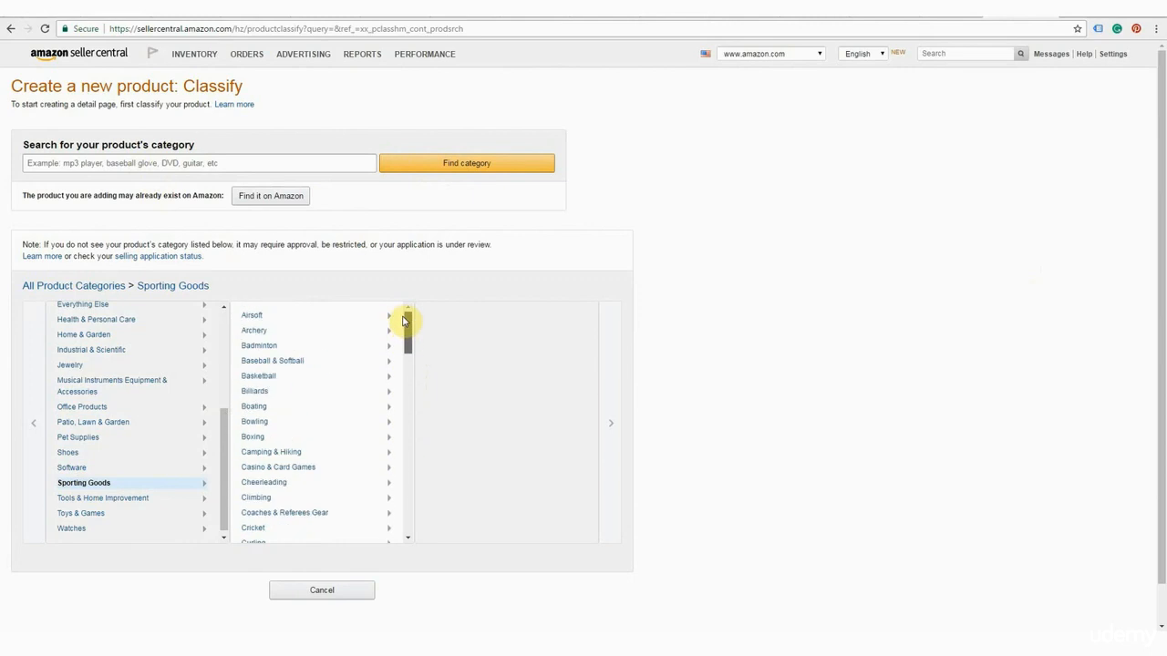
click(286, 452)
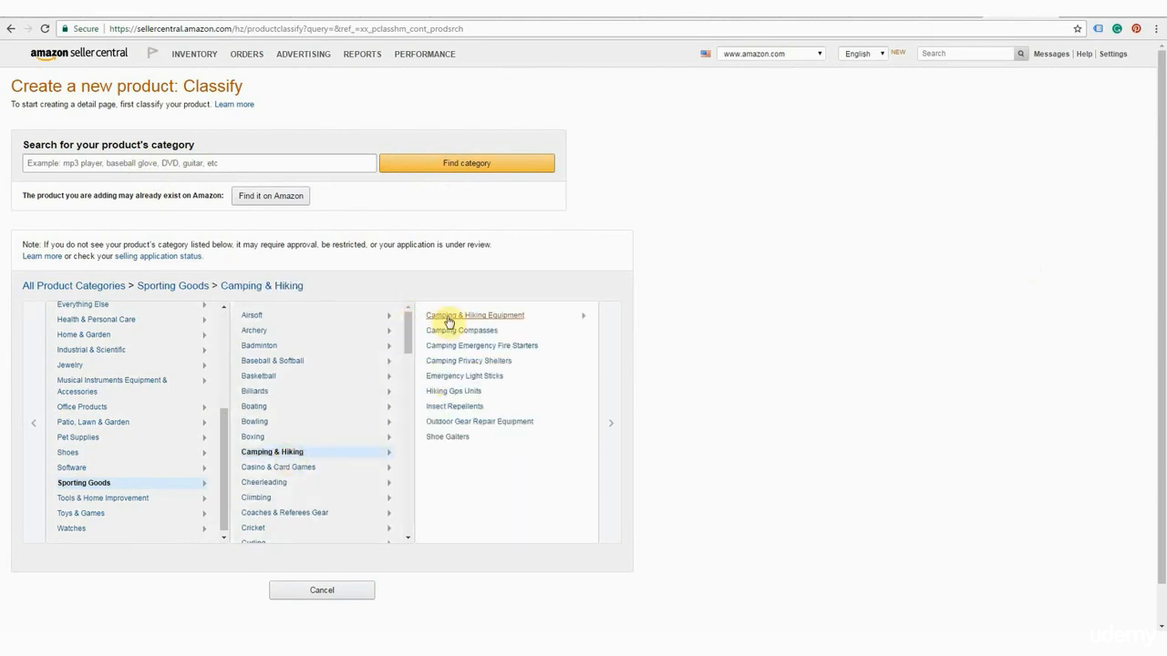
- Classify the product under Camping & Hiking Equipment > Camping Lights & Lanterns > Camping Headlamps and select that category
click(448, 319)
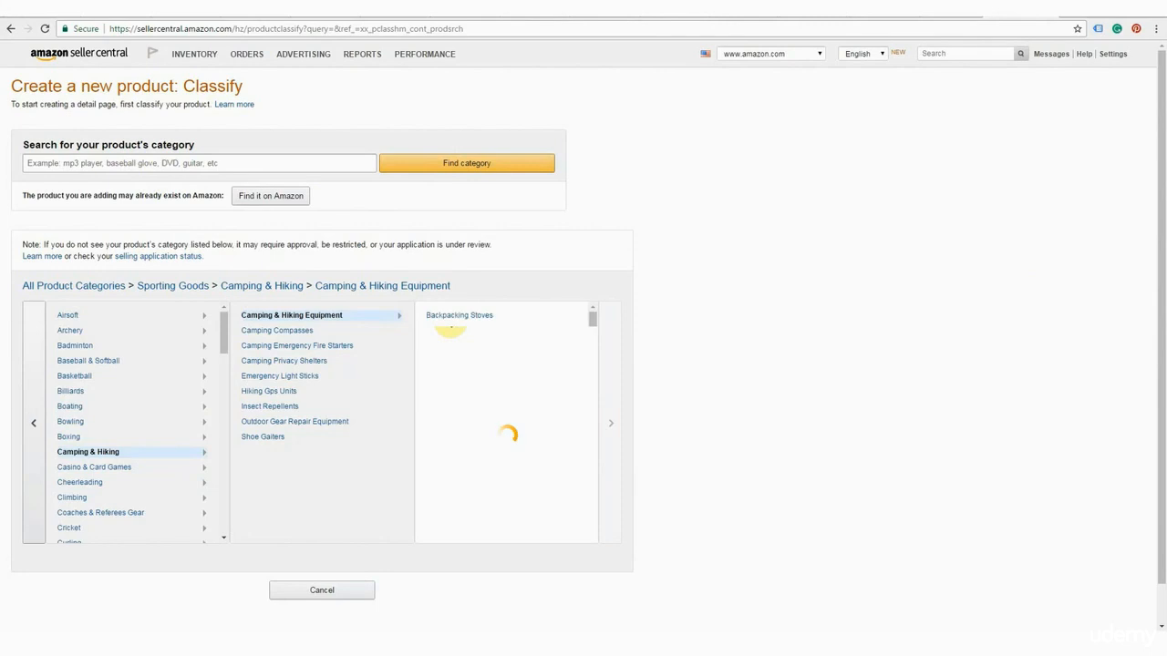
drag(593, 338, 591, 387)
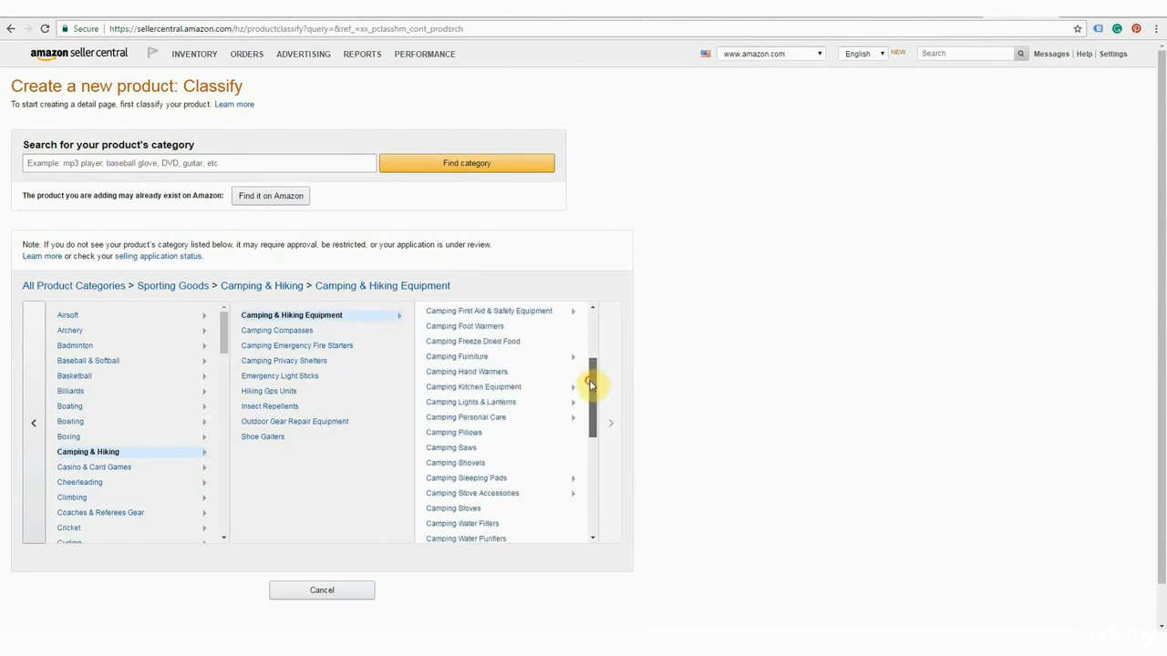
click(497, 404)
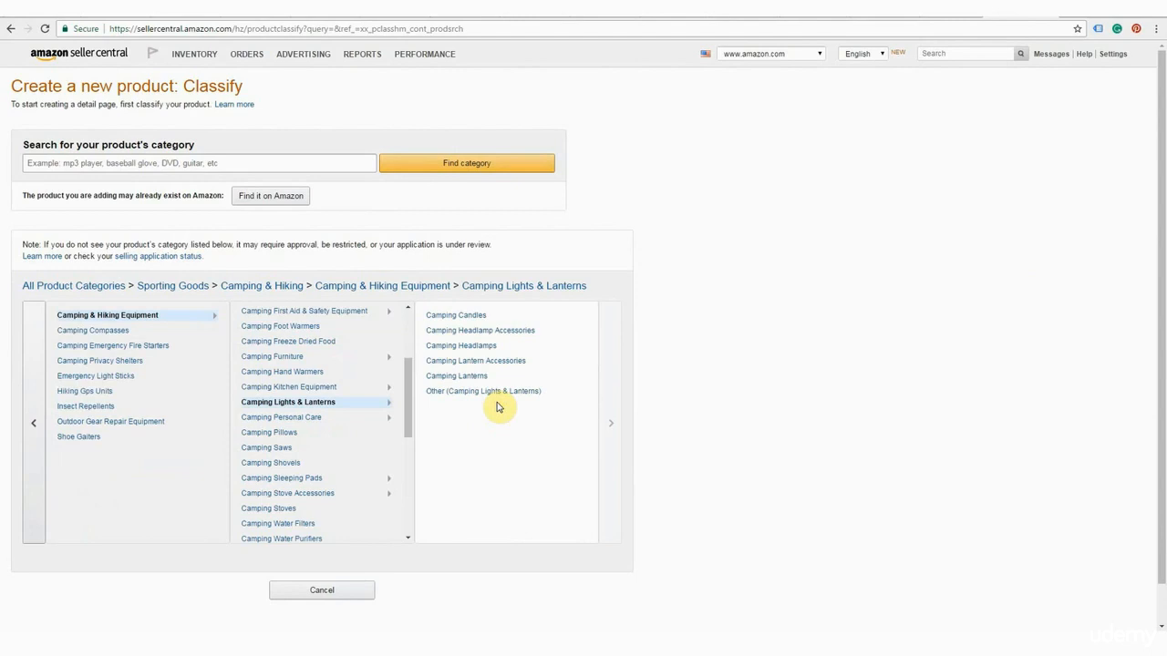
click(457, 346)
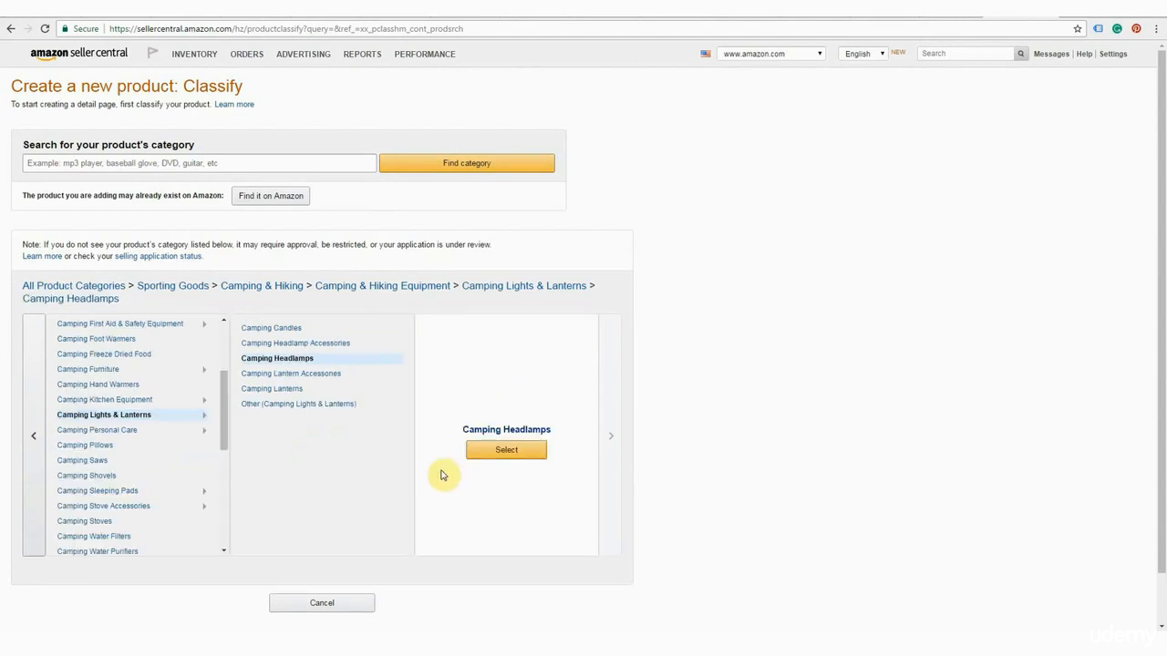
click(508, 450)
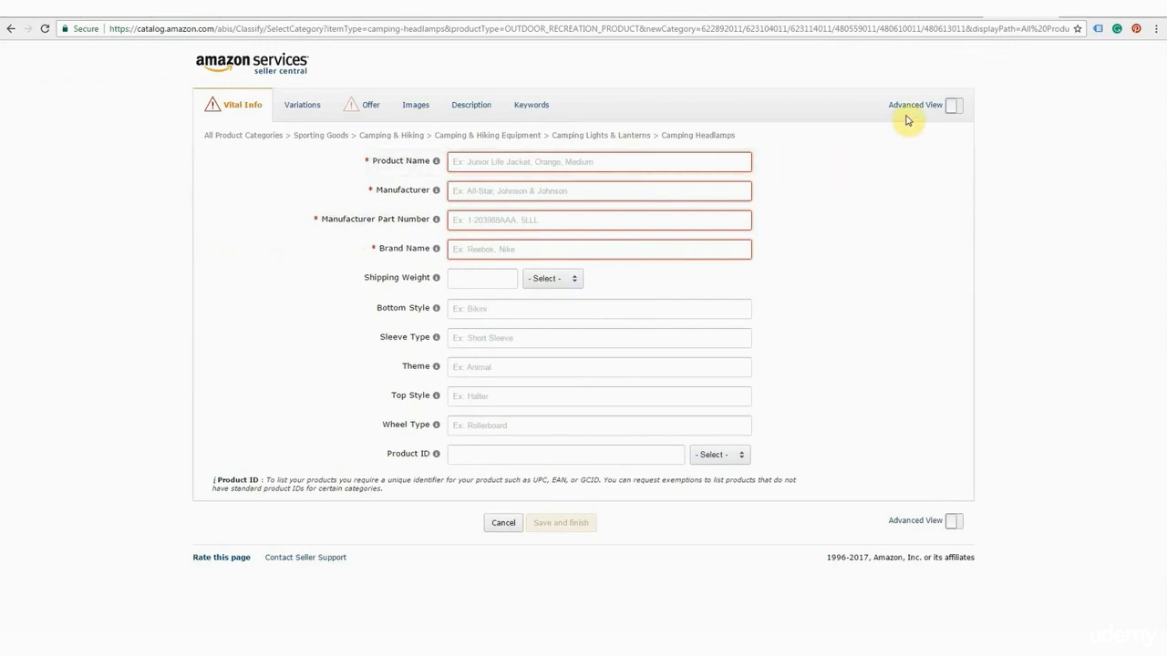
- Turn on Advanced View for the listing form and set the Package Quantity to 1
click(953, 106)
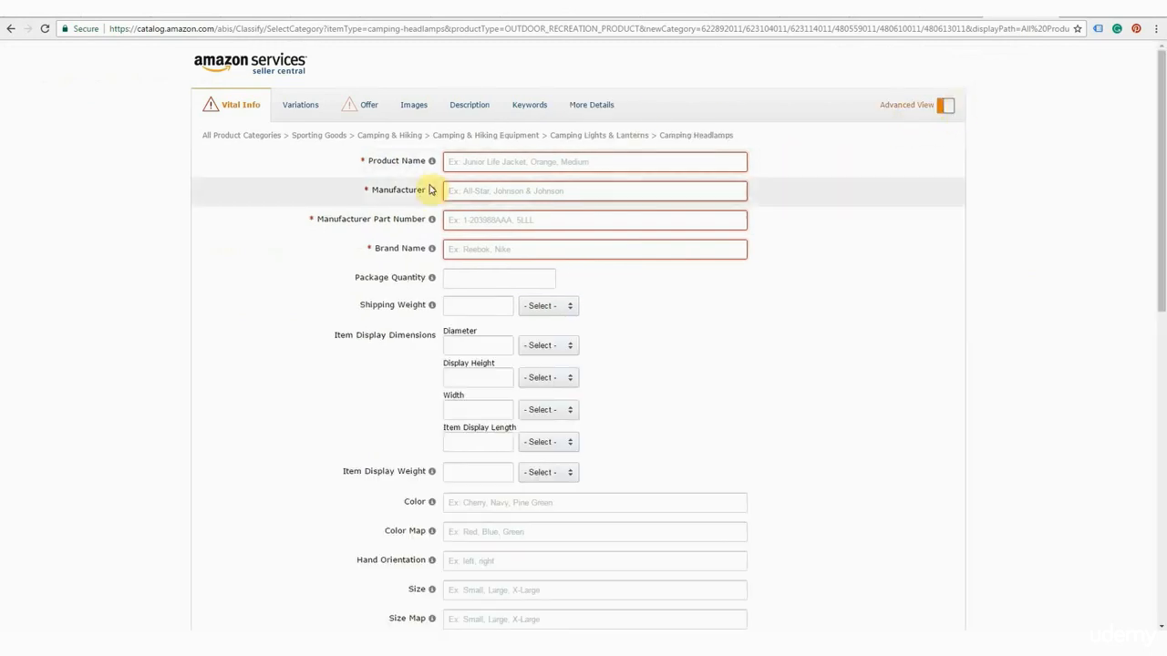
click(463, 163)
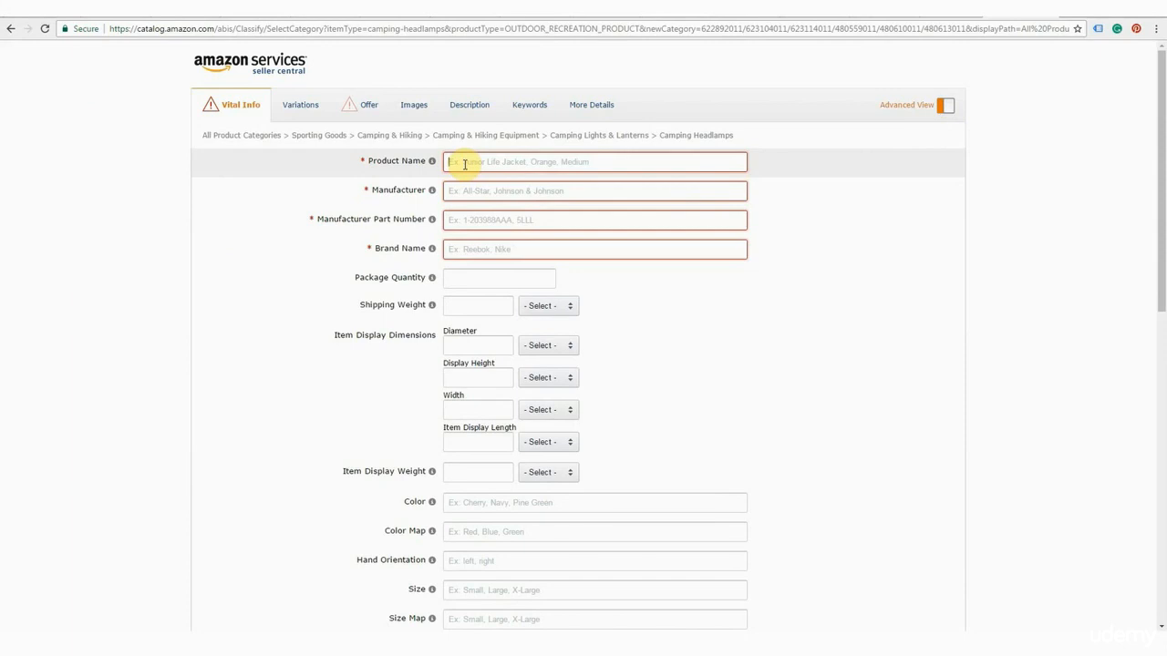
click(465, 164)
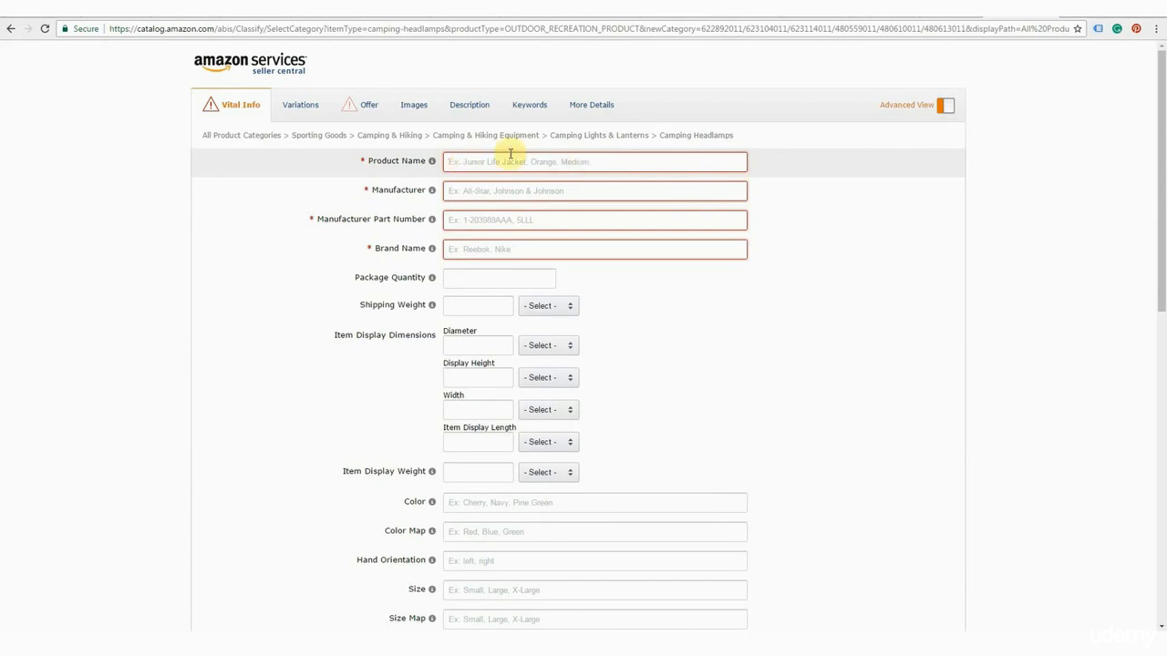
click(480, 195)
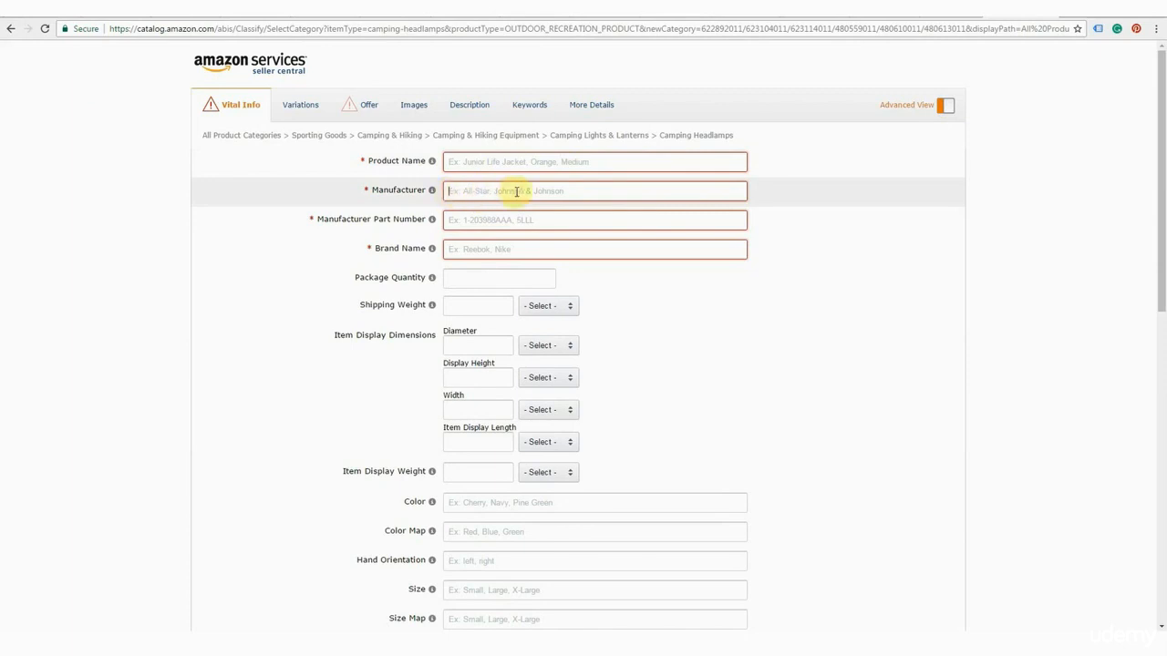
click(468, 221)
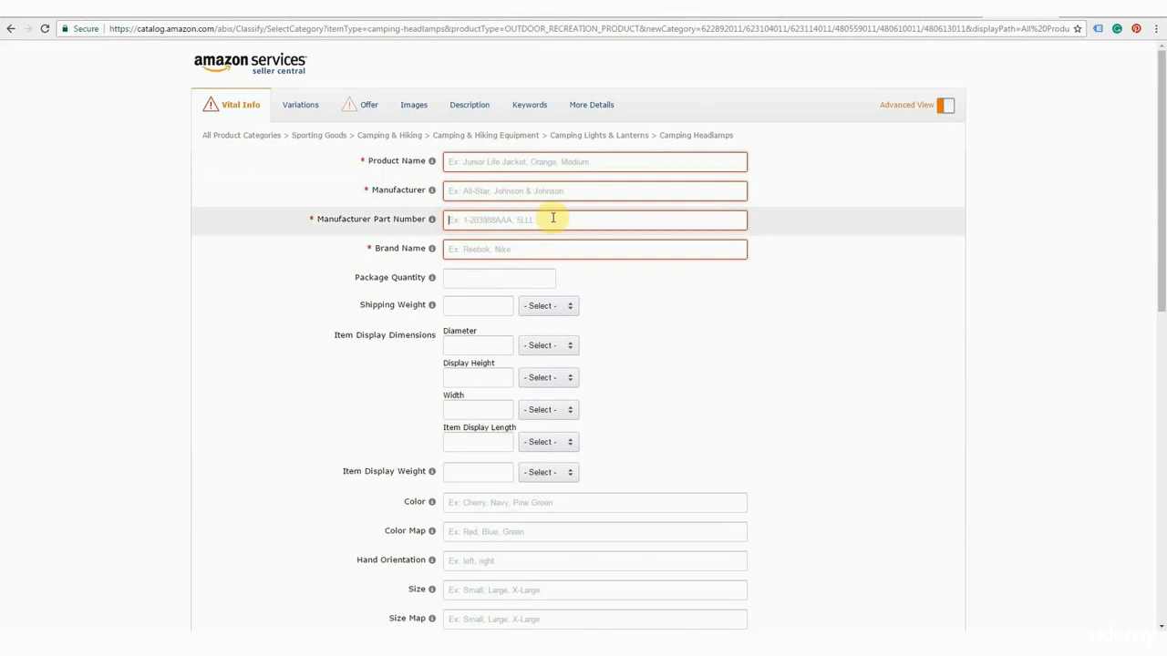
click(495, 249)
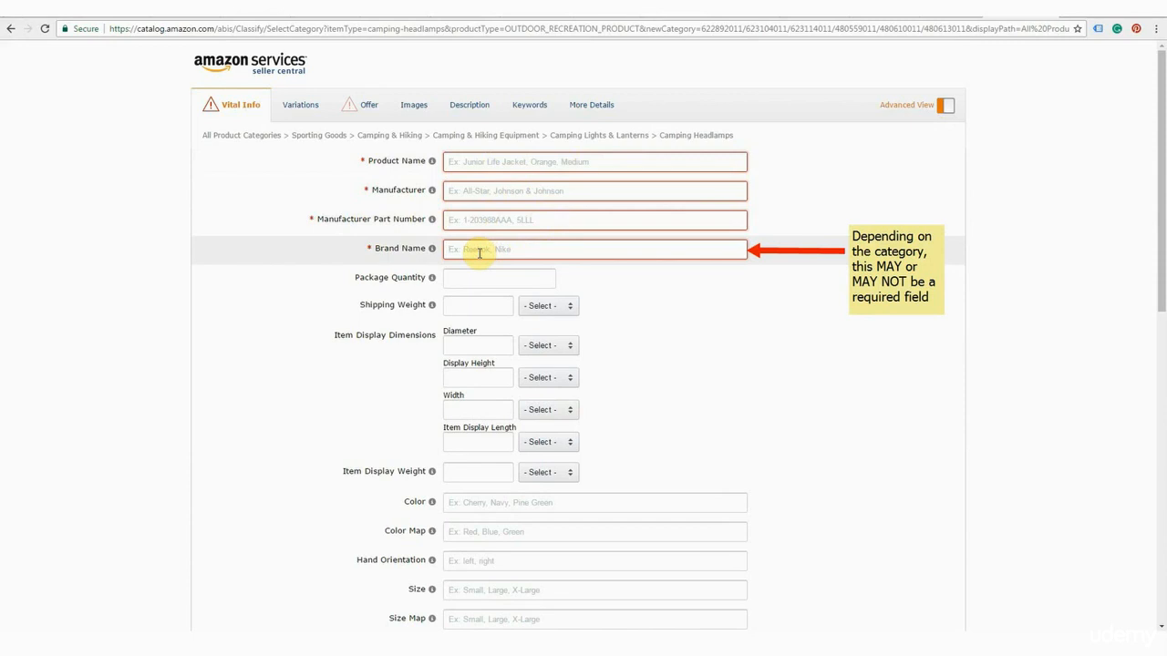
click(546, 275)
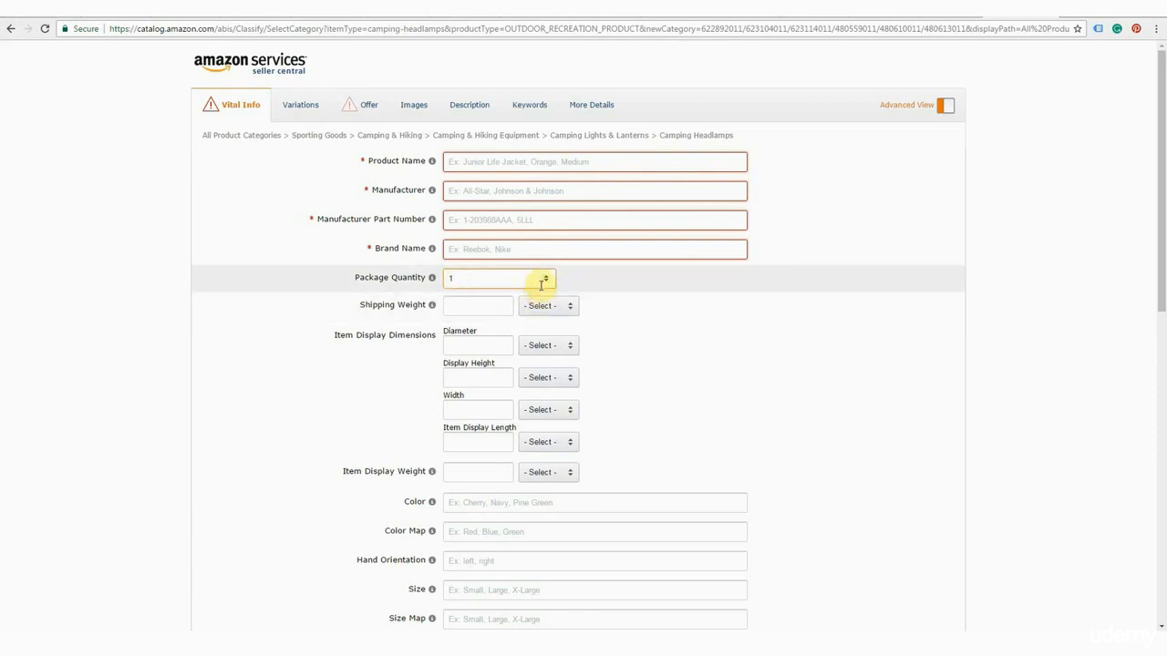
- Examine the optional Vital Info attributes, including the shipping weight units, display dimensions, color, size and style fields
click(463, 305)
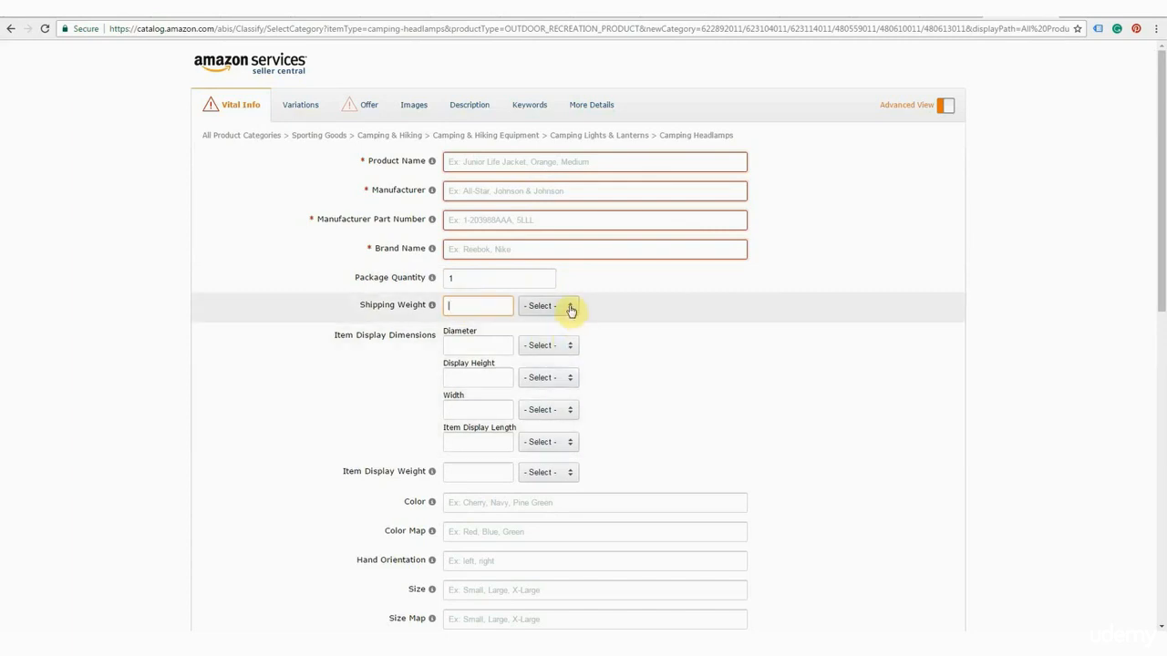
click(569, 307)
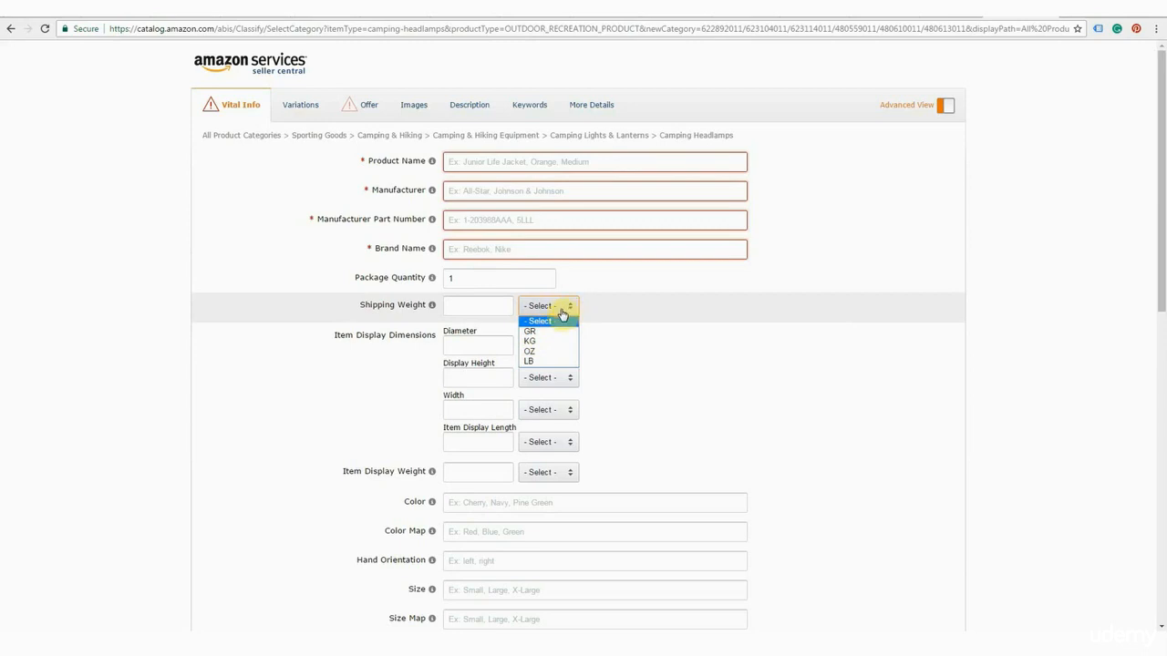
click(613, 309)
scroll(508, 344, down, 1)
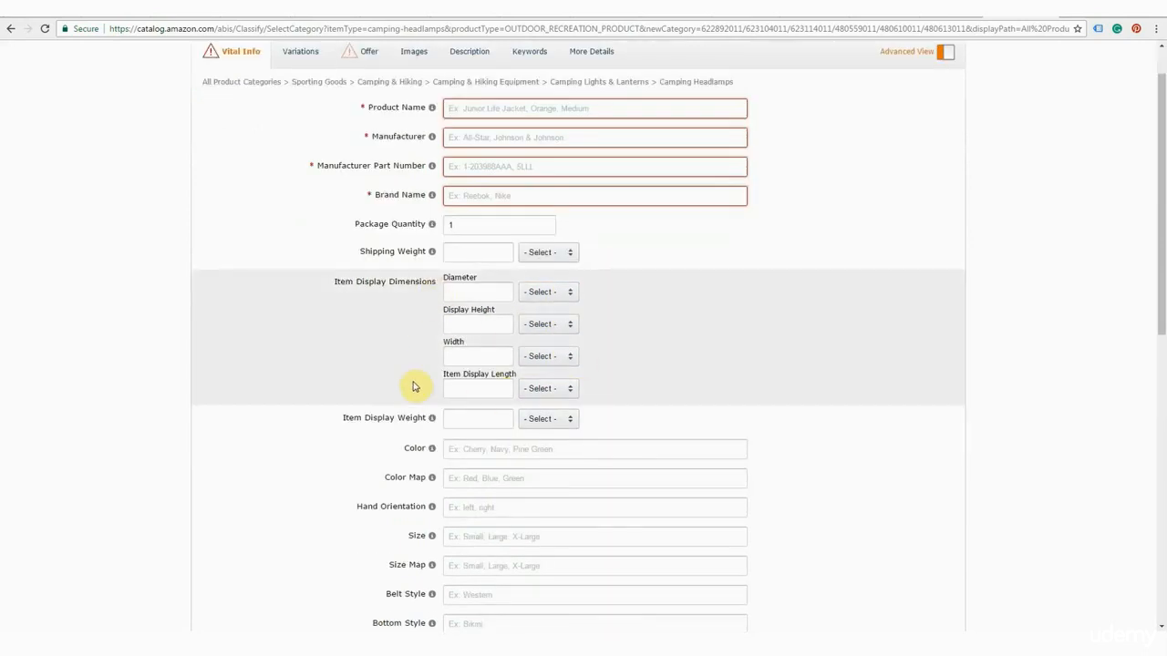
drag(1164, 292, 1157, 346)
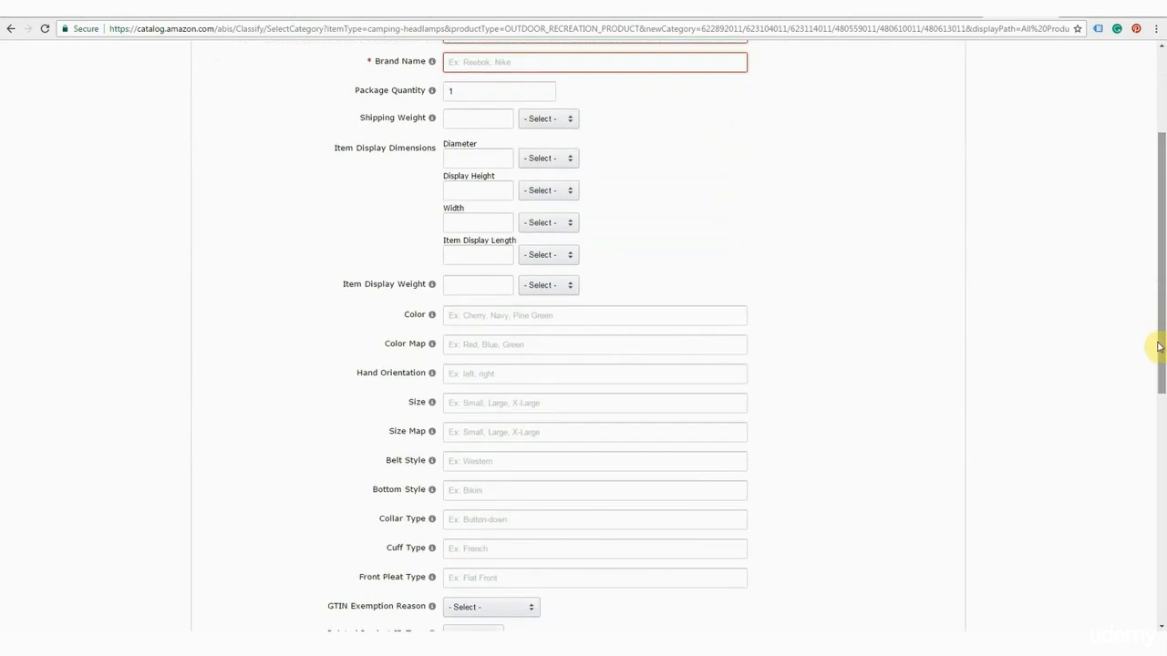
click(469, 314)
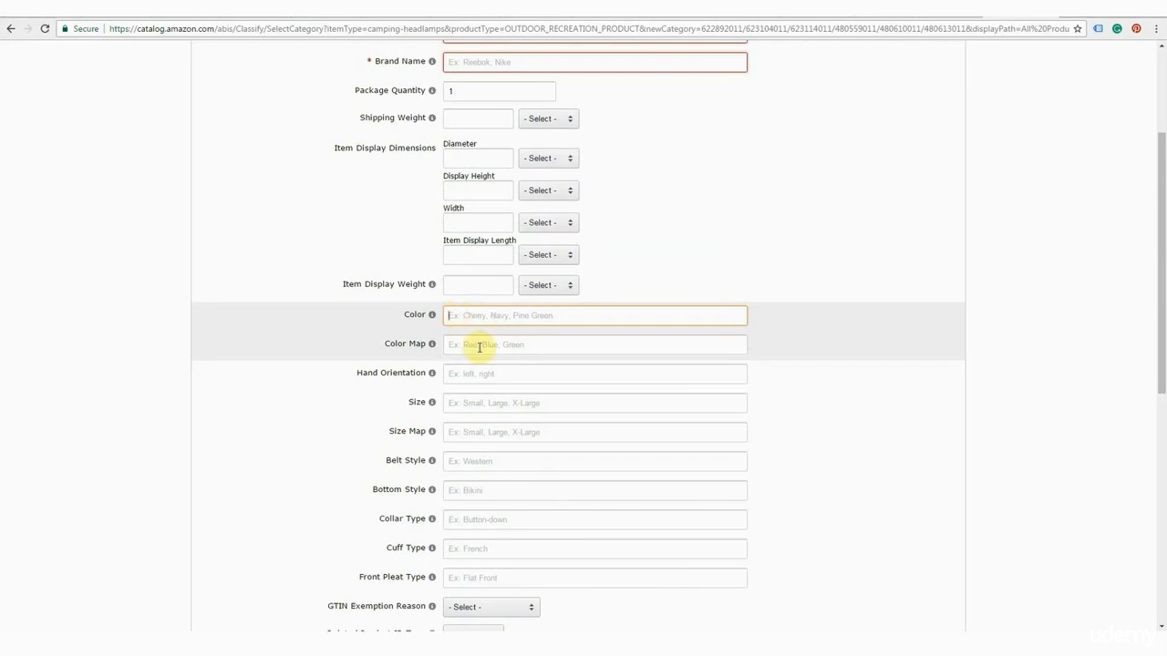
mouse_move(418, 379)
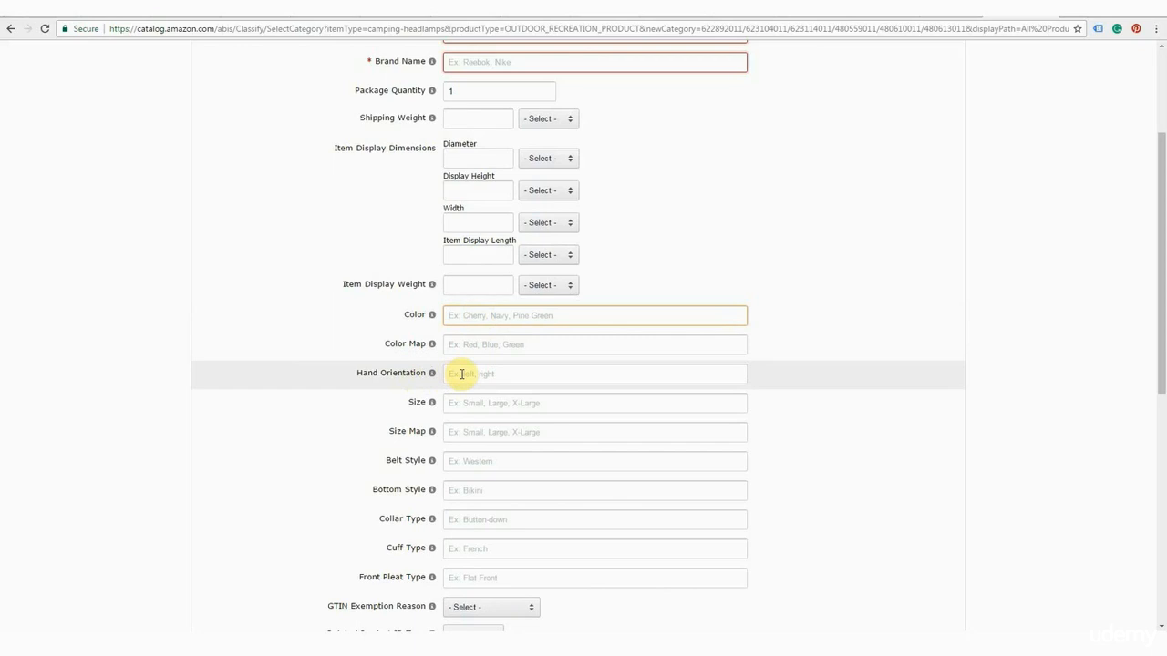
scroll(465, 398, down, 1)
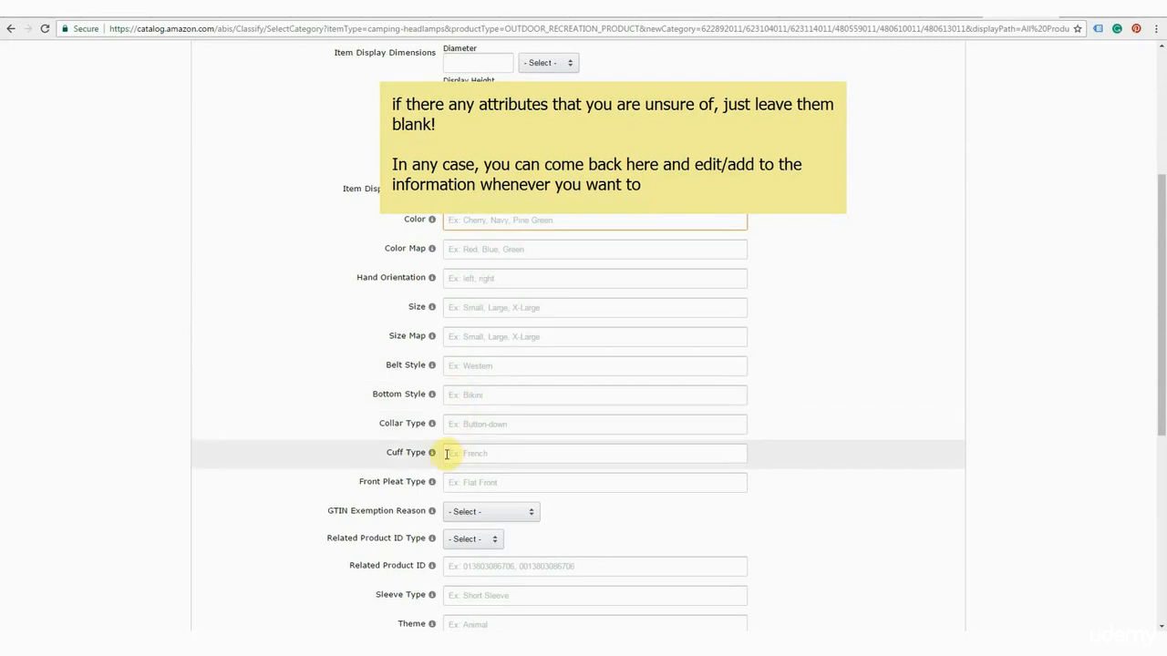
- Set the Related Product ID Type to upc and place the cursor in the Related Product ID field
scroll(454, 488, down, 3)
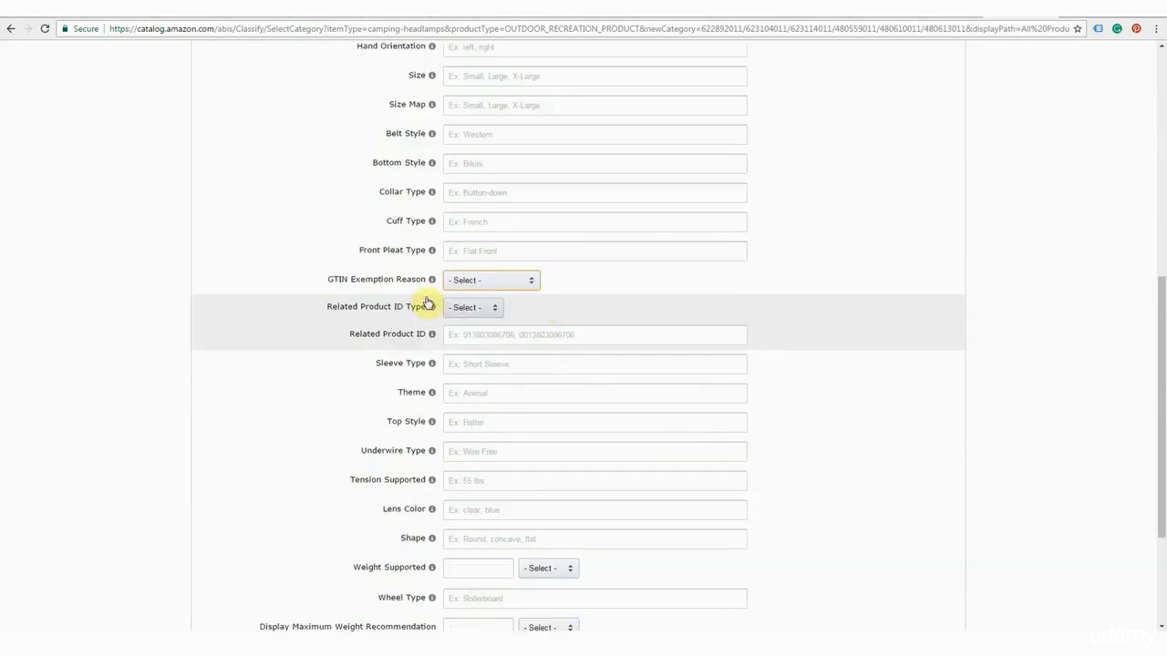
mouse_move(347, 285)
click(498, 311)
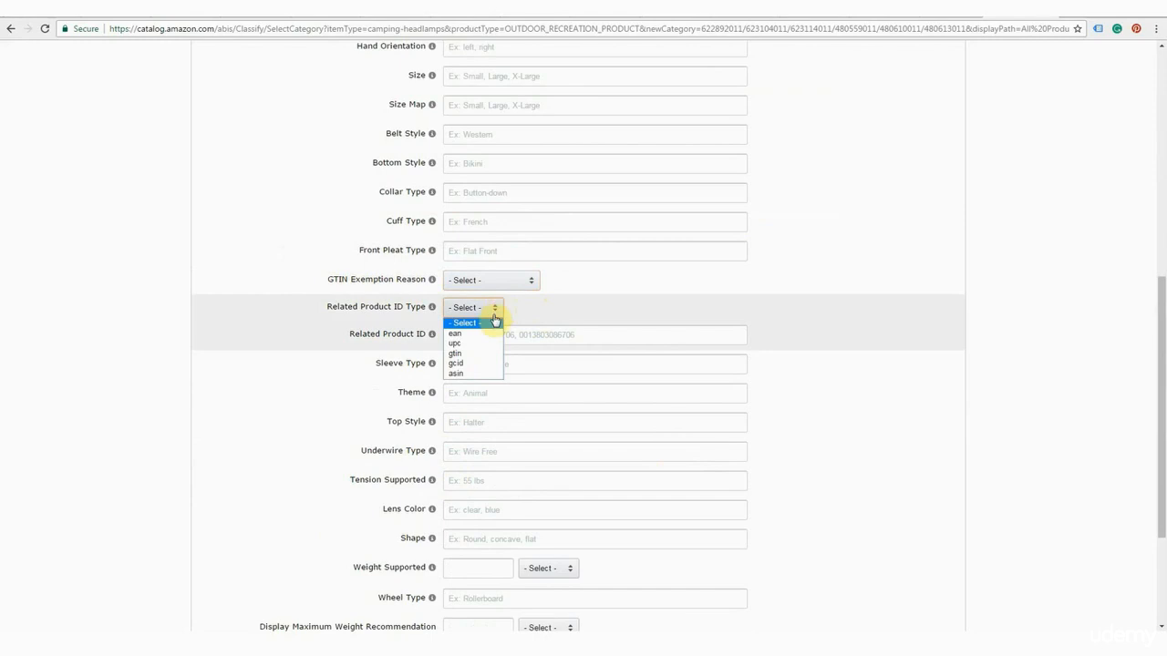
click(472, 345)
click(469, 337)
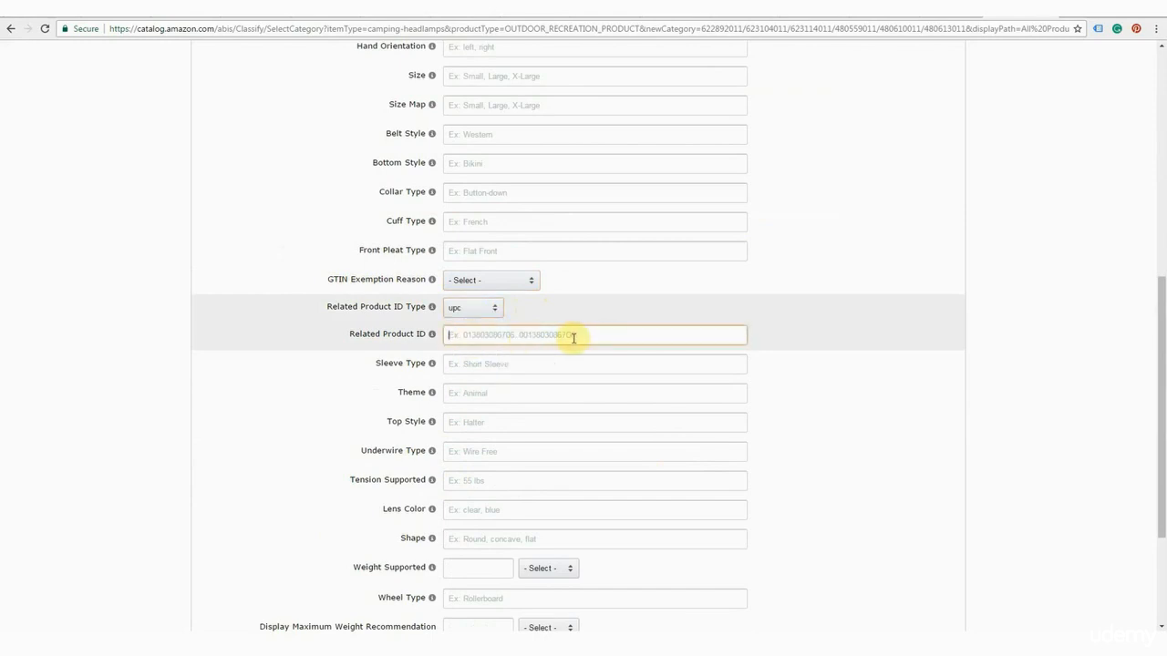
- Choose an identifier type for the Product ID at the end of Vital Info and activate its number field
scroll(1125, 331, down, 2)
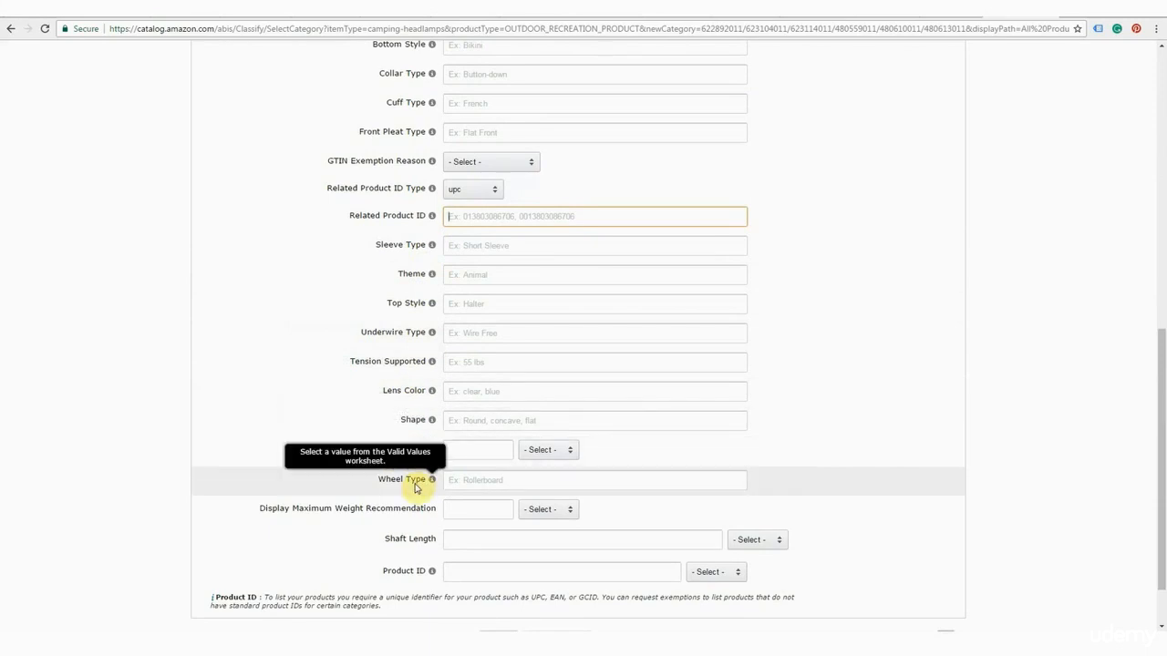
scroll(415, 487, down, 1)
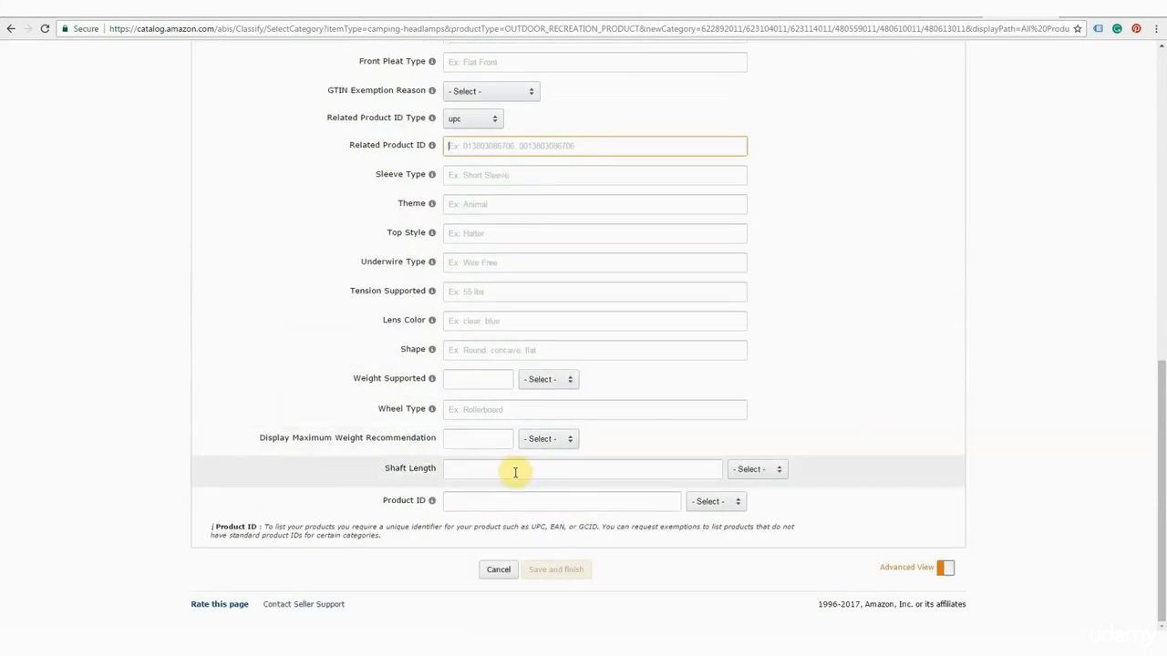
click(474, 503)
click(739, 506)
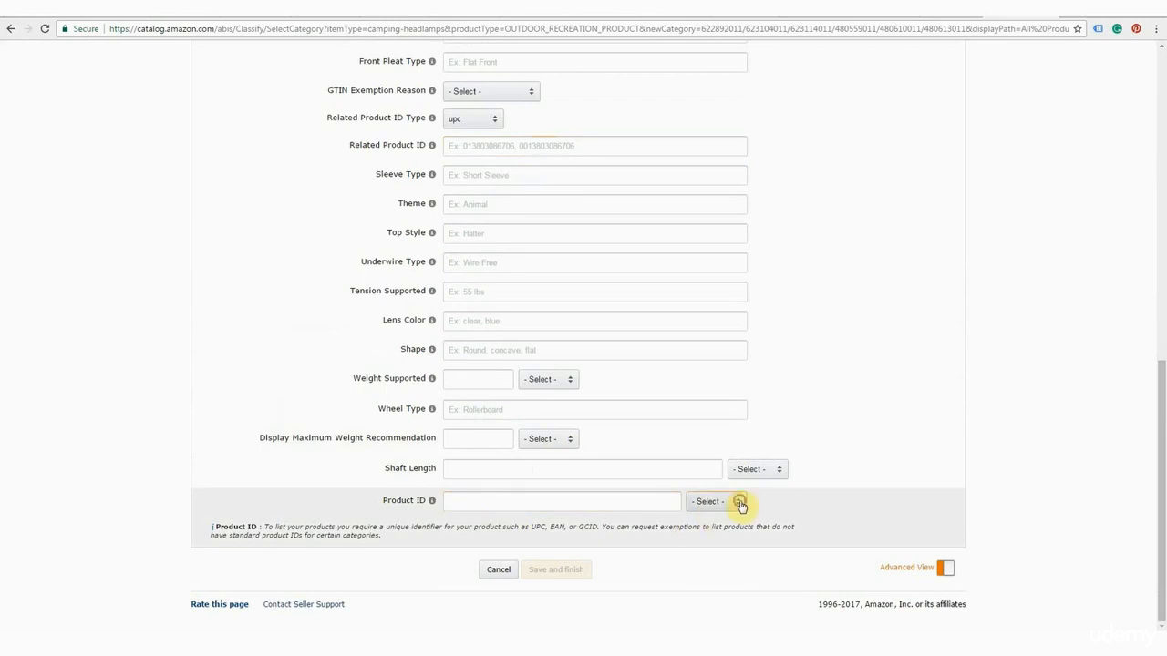
click(716, 567)
click(471, 502)
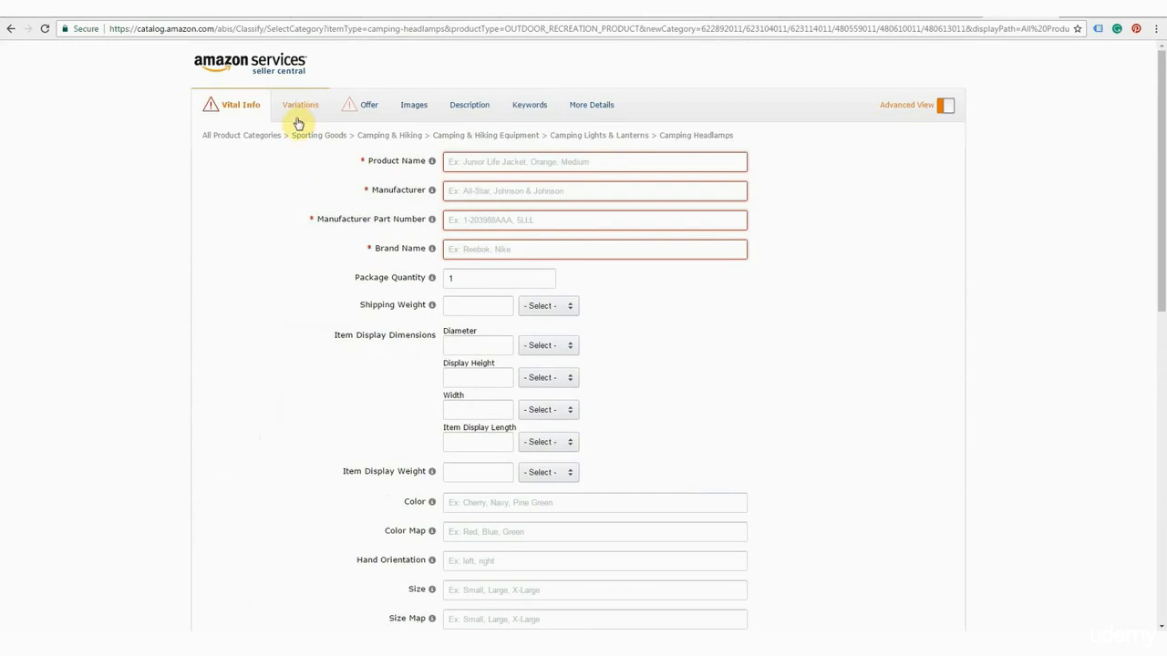
- In the Offer details, set the Import Designation to Imported and enable both gift wrap and gift messaging
click(365, 109)
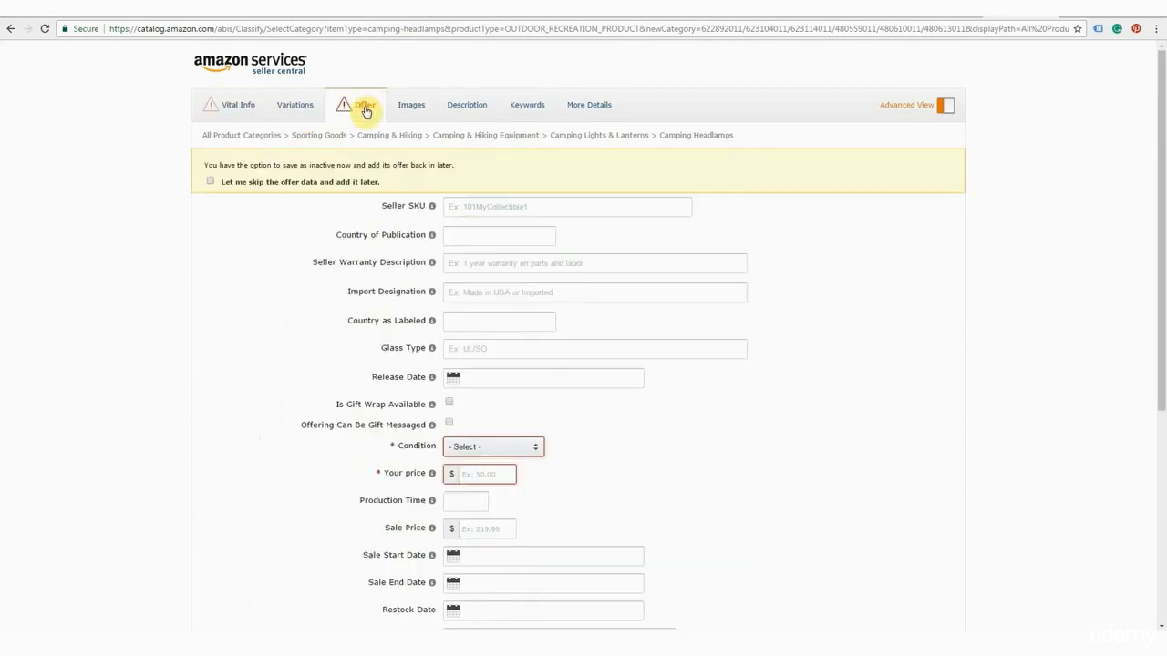
click(478, 207)
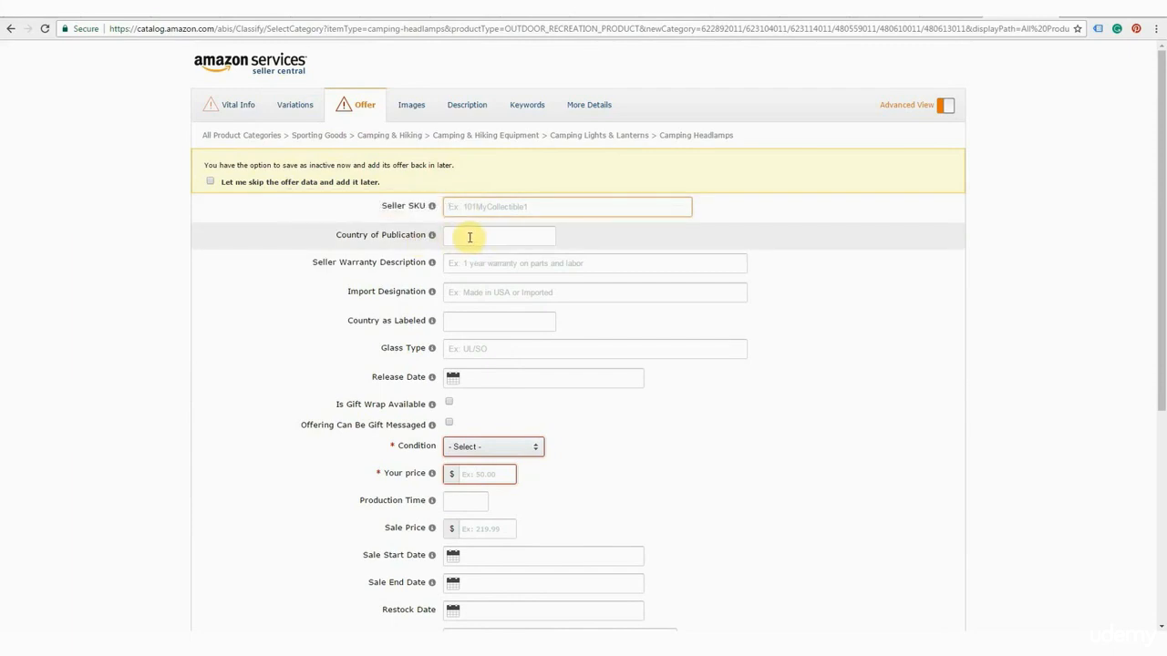
click(462, 264)
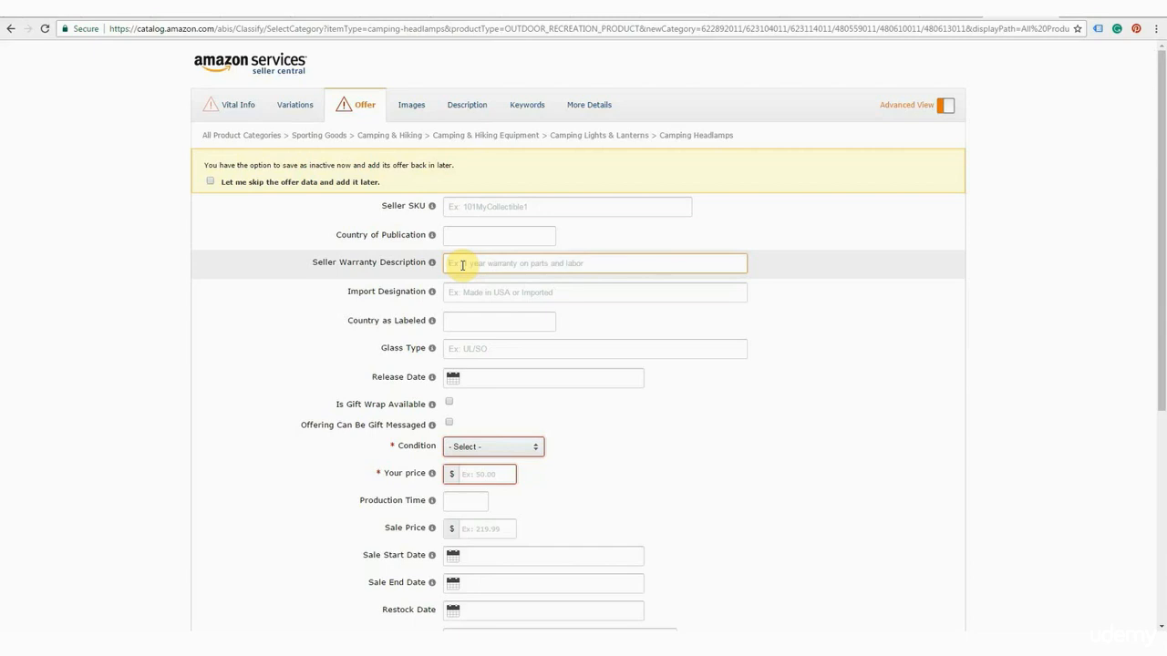
click(465, 293)
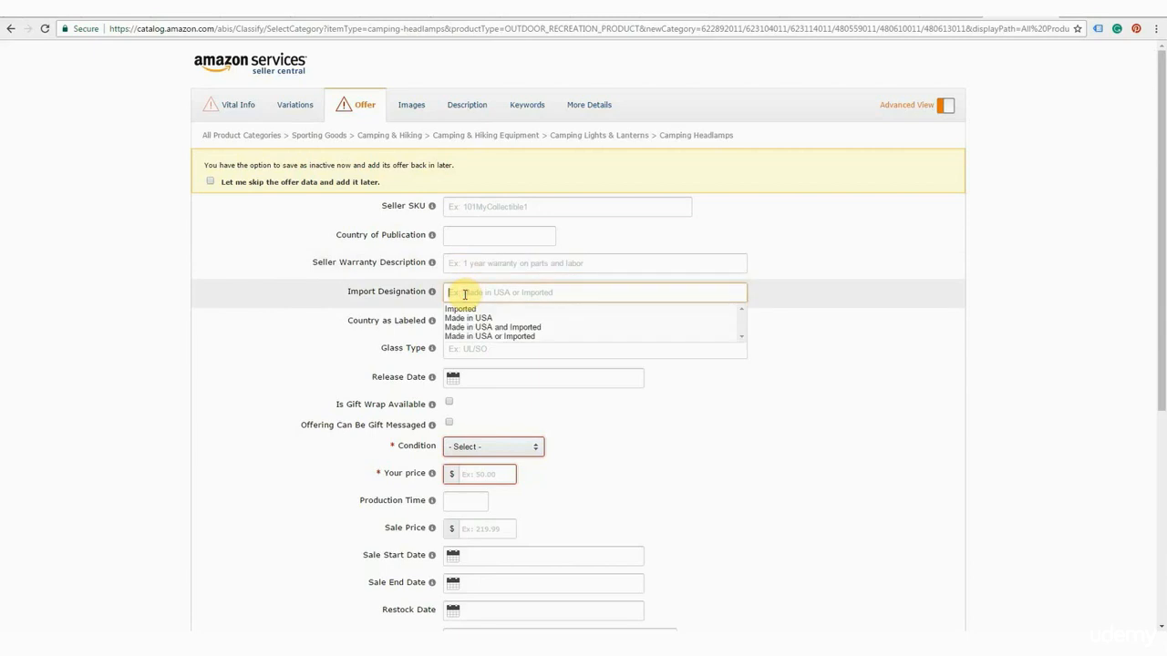
click(463, 309)
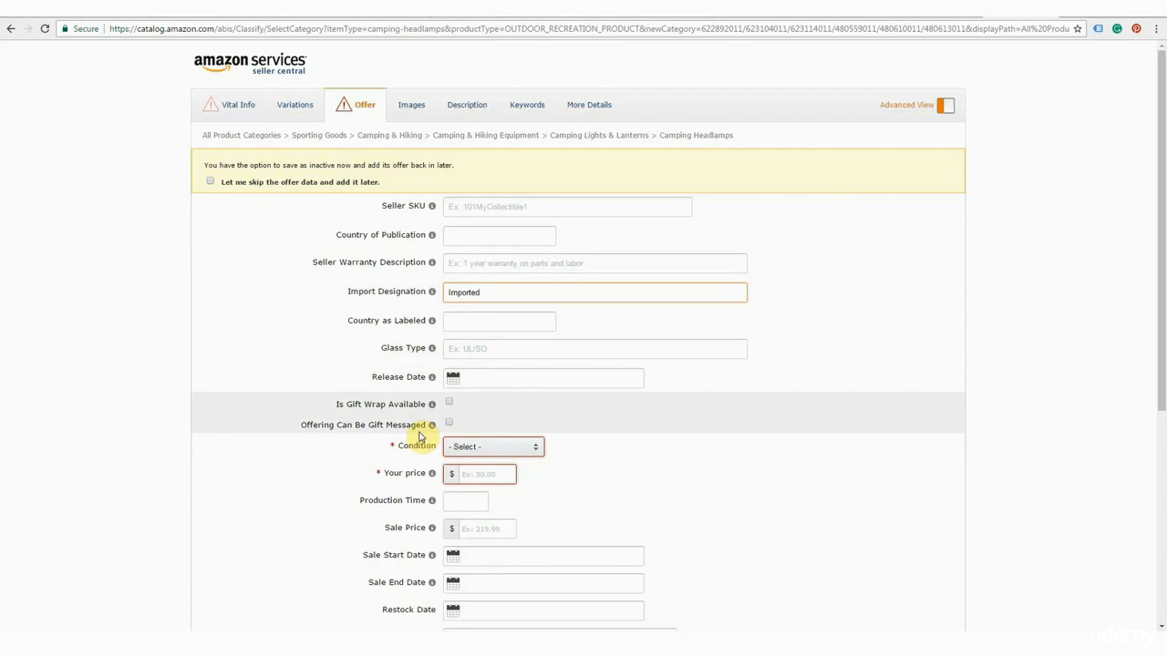
click(449, 402)
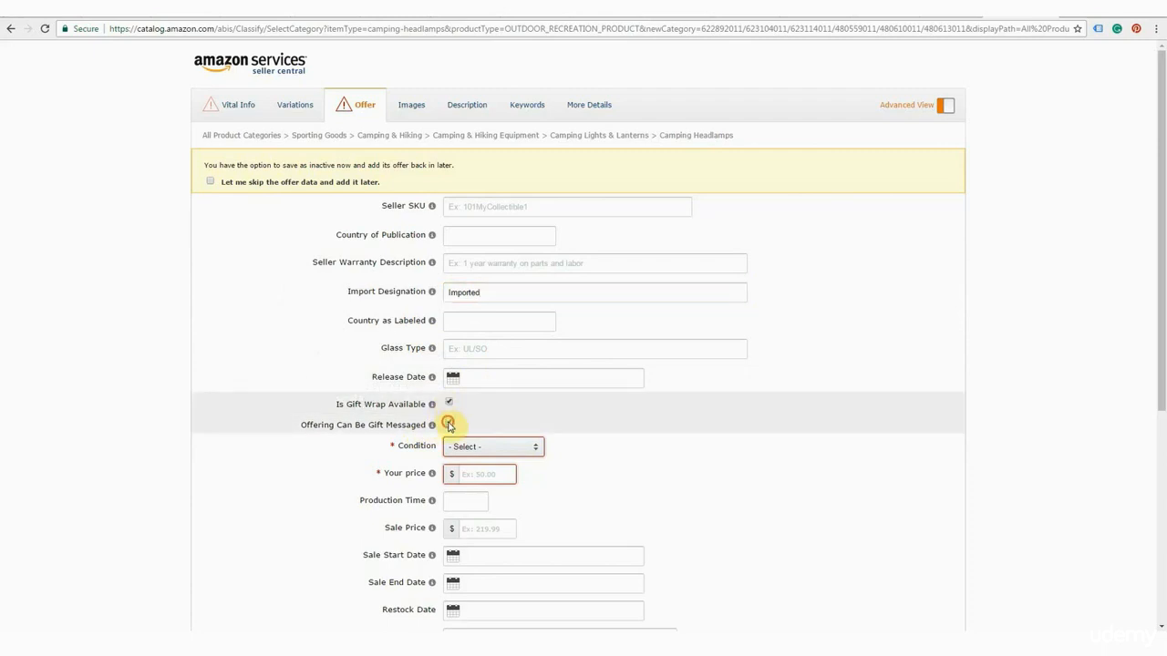
click(449, 424)
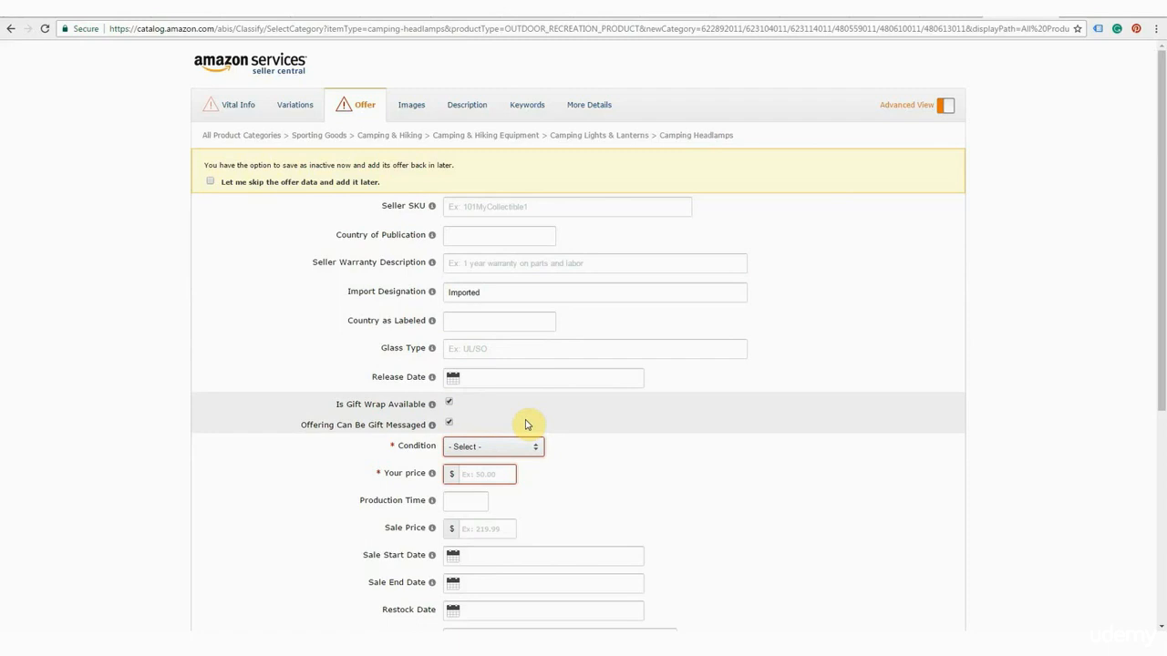
- Set the offer's Condition to New and its price to $17.99
click(535, 448)
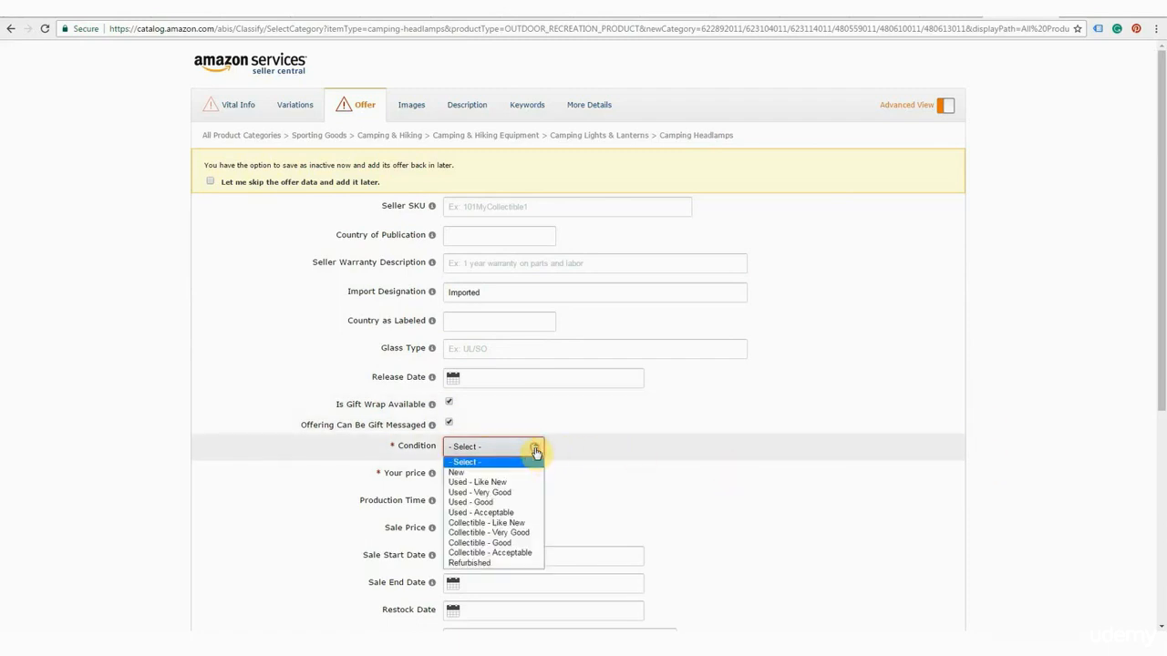
click(502, 473)
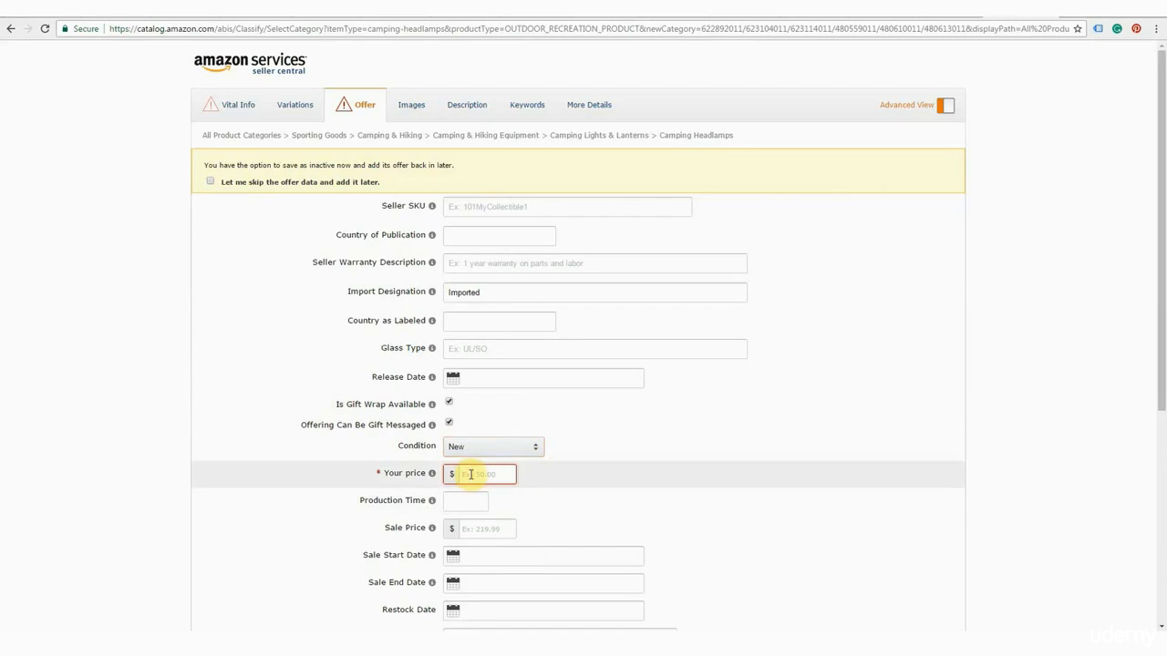
text(17.99)
- Examine the remaining Offer fields, from production time and sale price through condition note, legal disclaimer and signed by to the fulfillment channel
scroll(638, 428, down, 2)
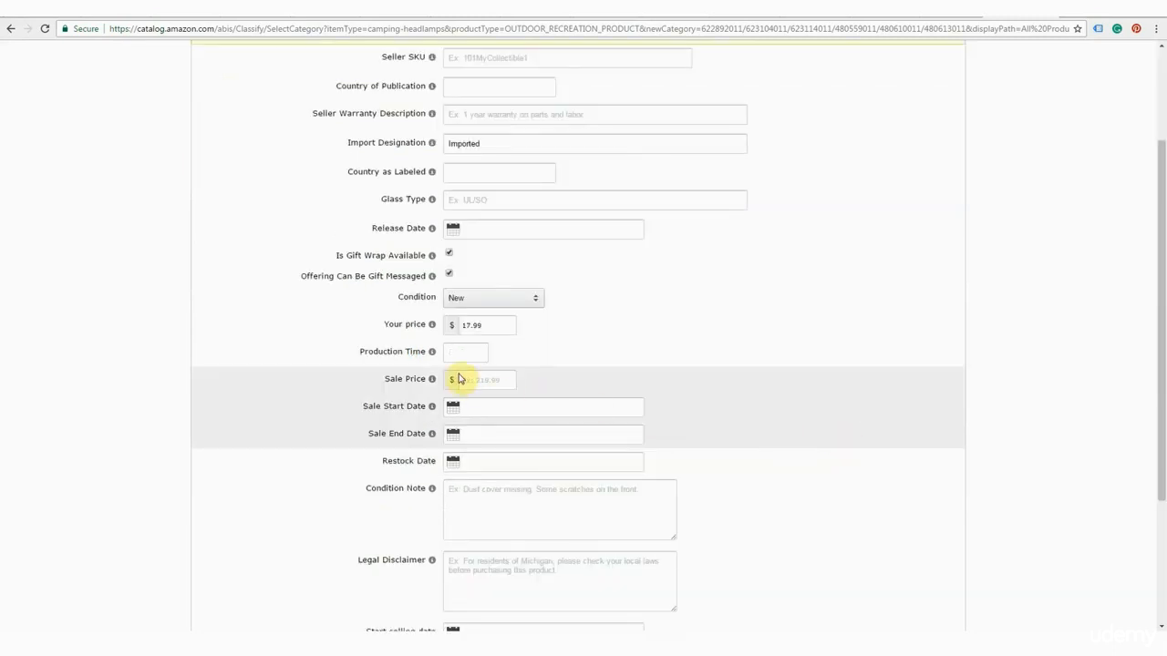
mouse_move(433, 355)
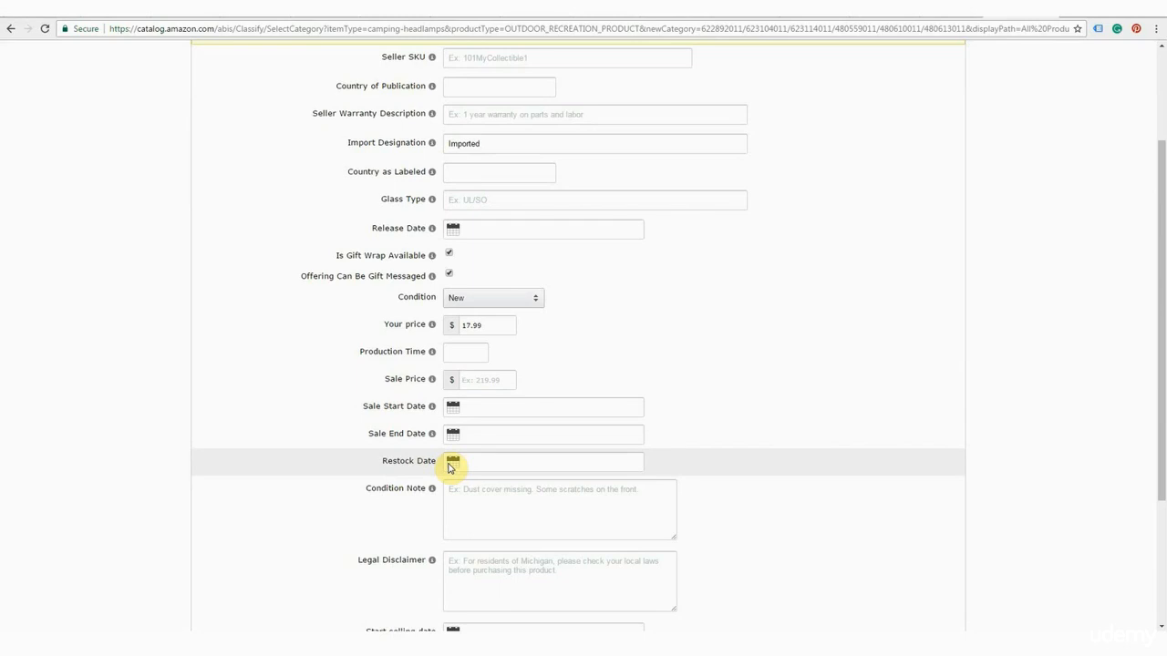
scroll(446, 410, down, 2)
click(460, 292)
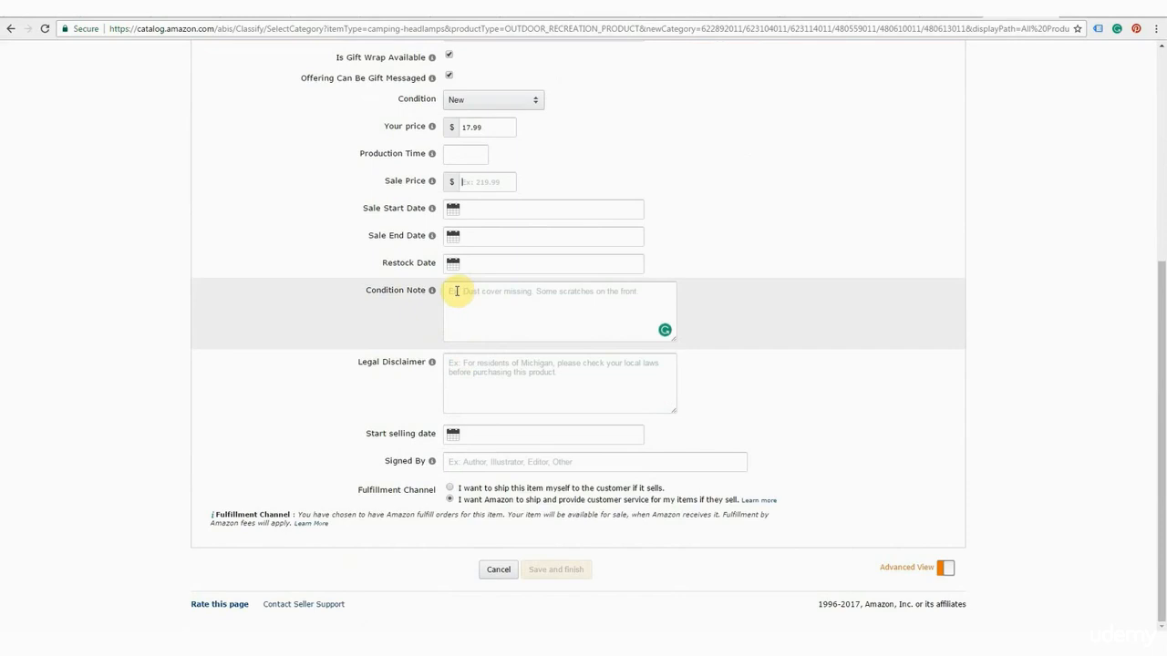
click(458, 291)
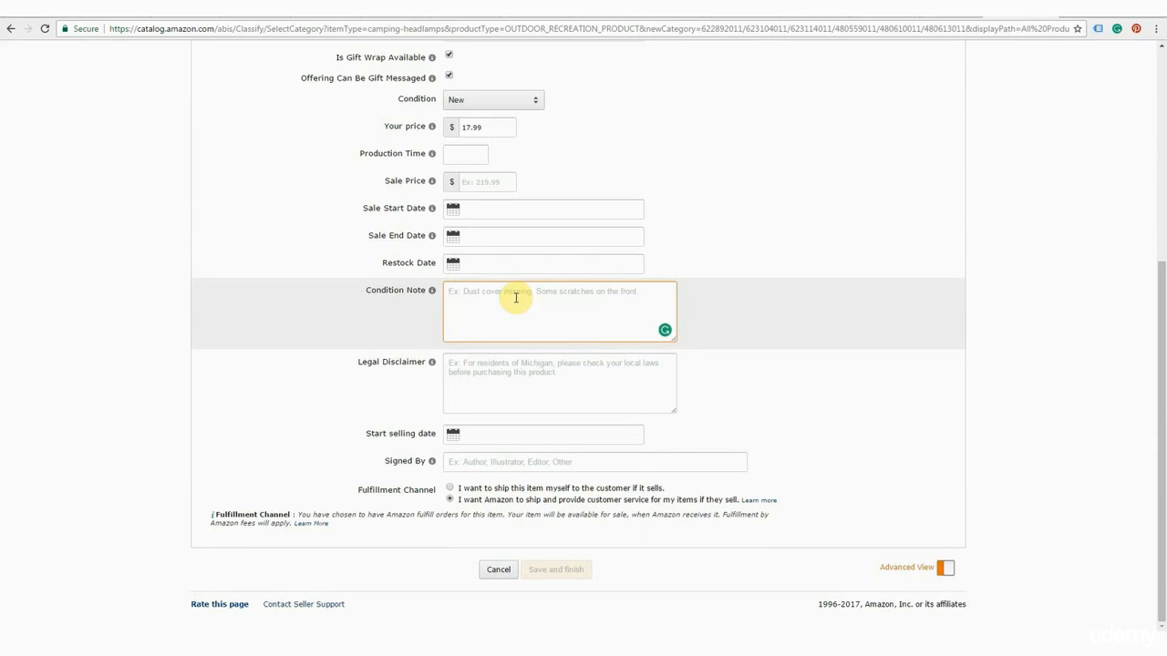
click(496, 372)
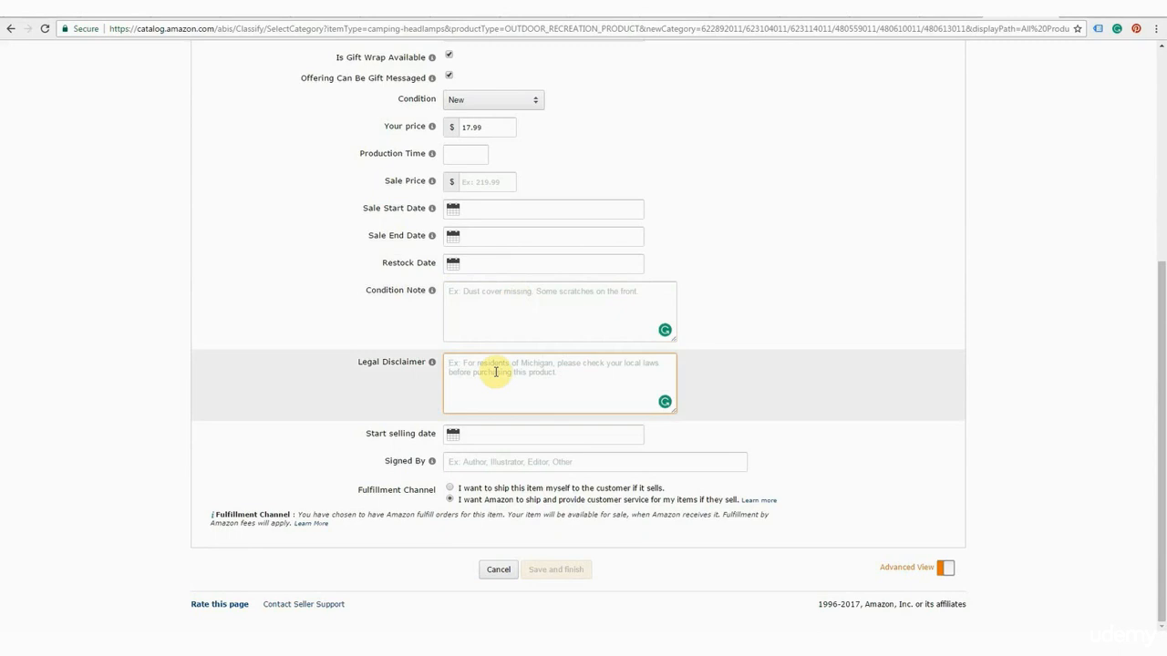
click(448, 462)
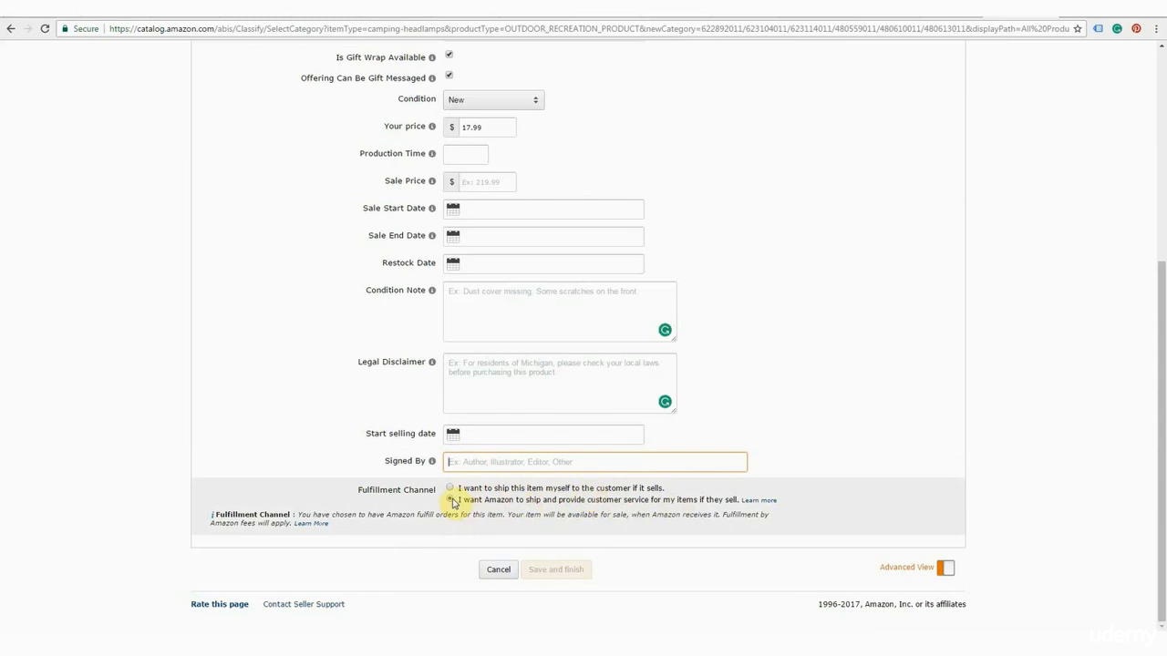
- Review the product image requirements, highlighting the rules on 85% product fill, minimum pixel size and a pure white main-image background
scroll(453, 503, up, 4)
click(391, 107)
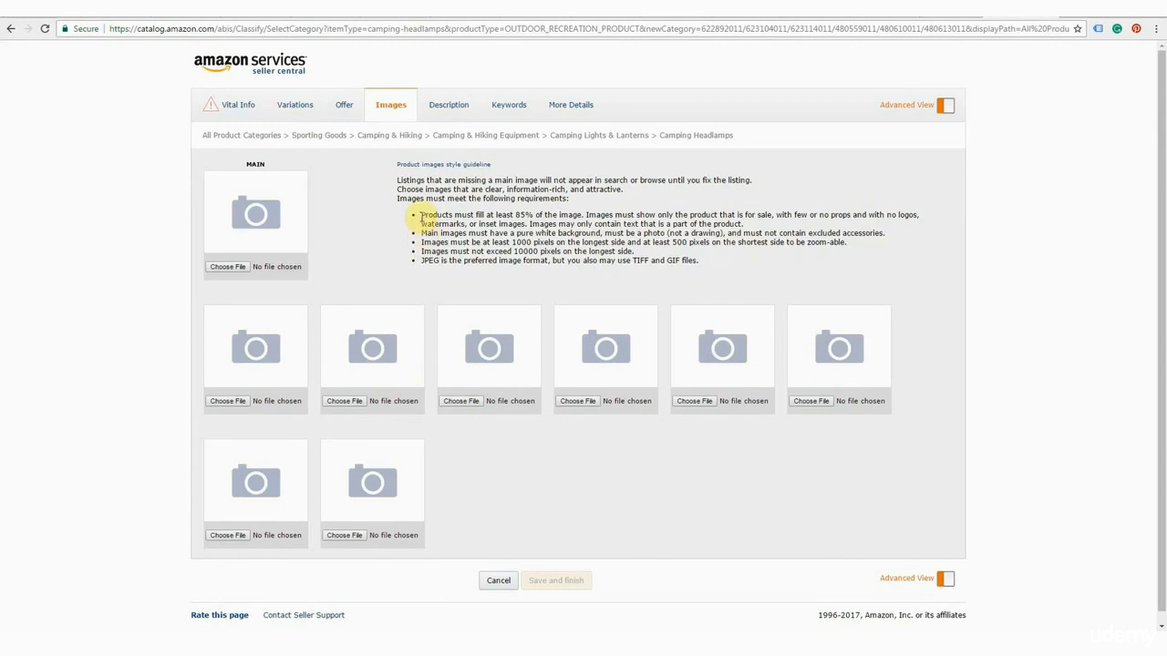
drag(421, 215, 578, 215)
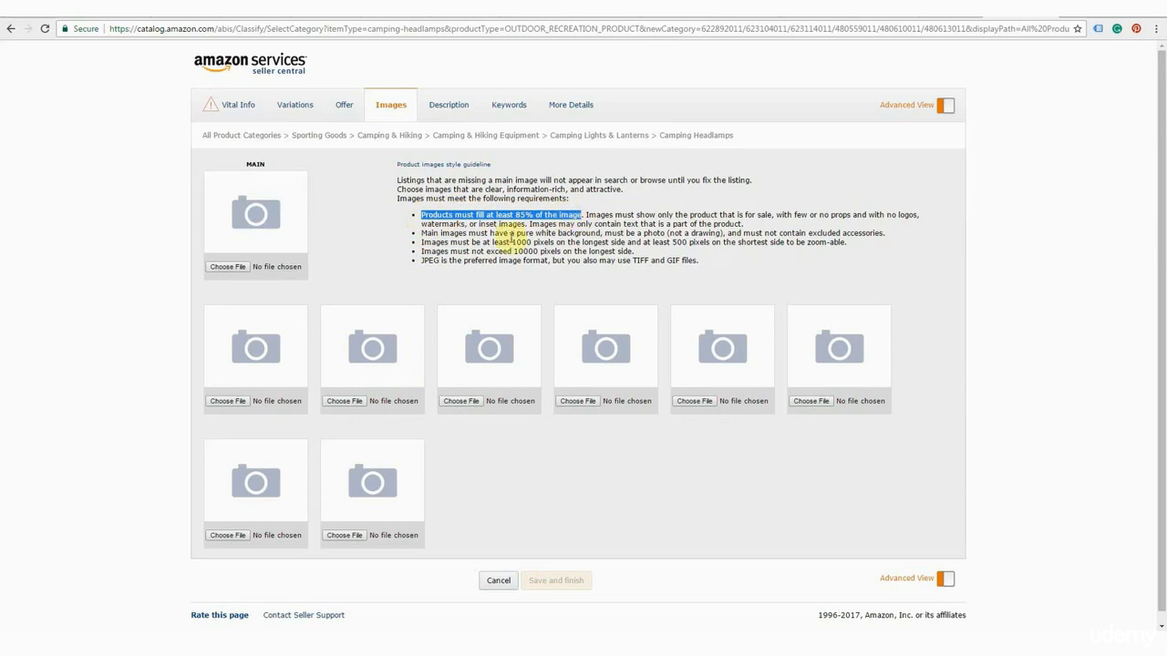
drag(423, 242, 556, 243)
drag(629, 240, 711, 241)
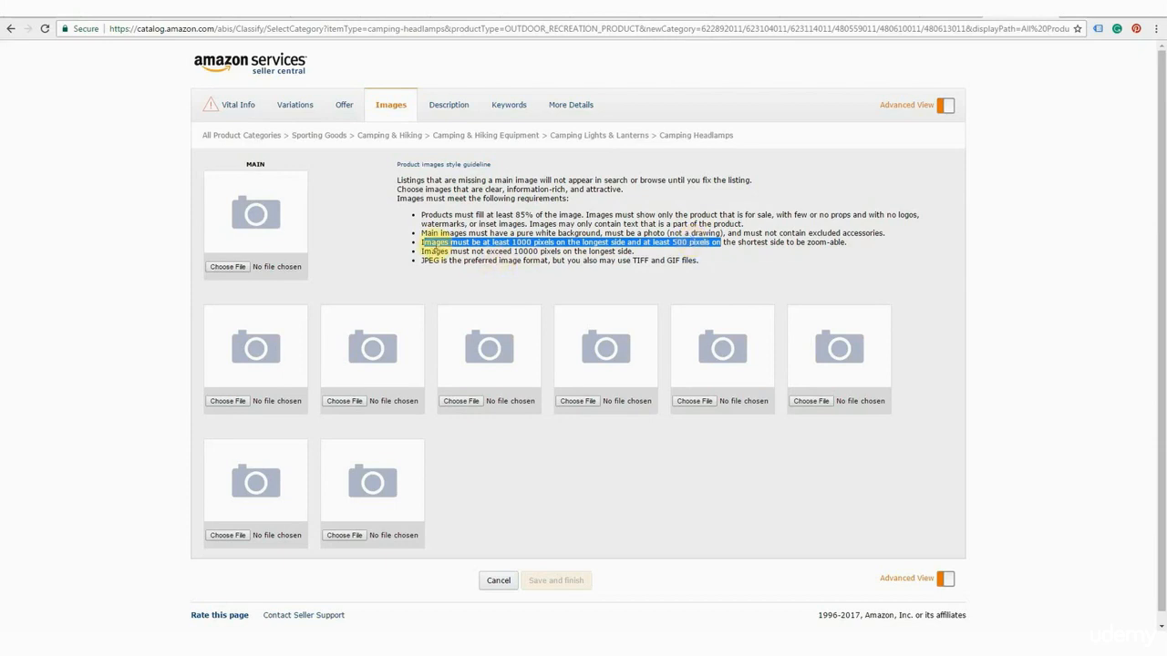
drag(420, 233, 726, 233)
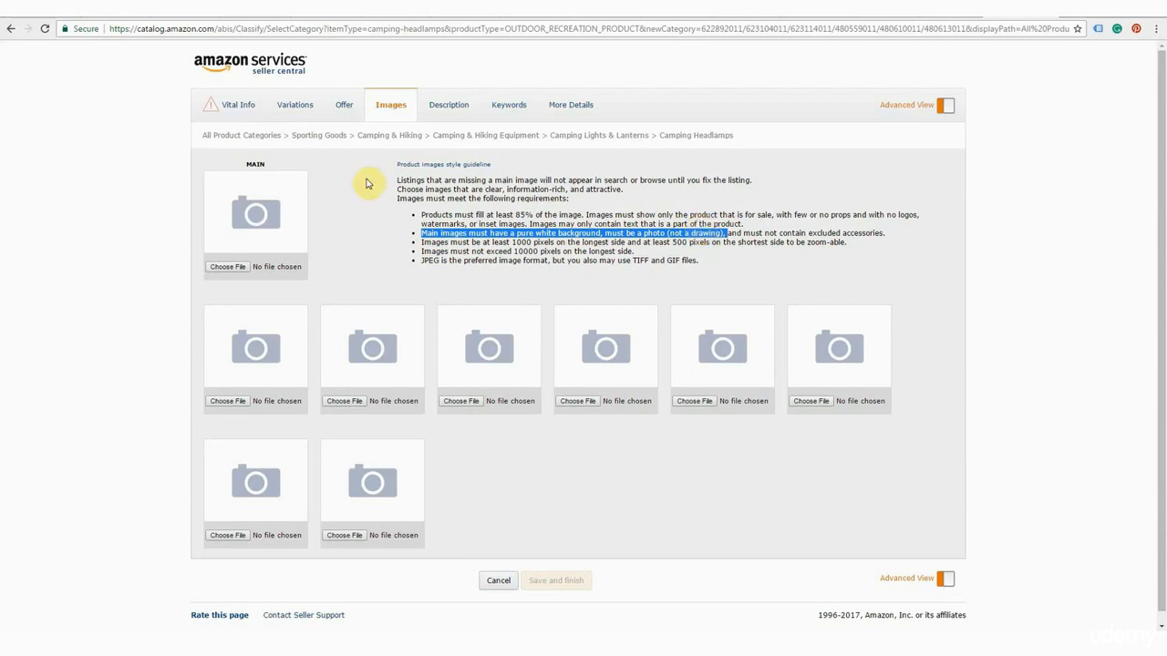
click(234, 107)
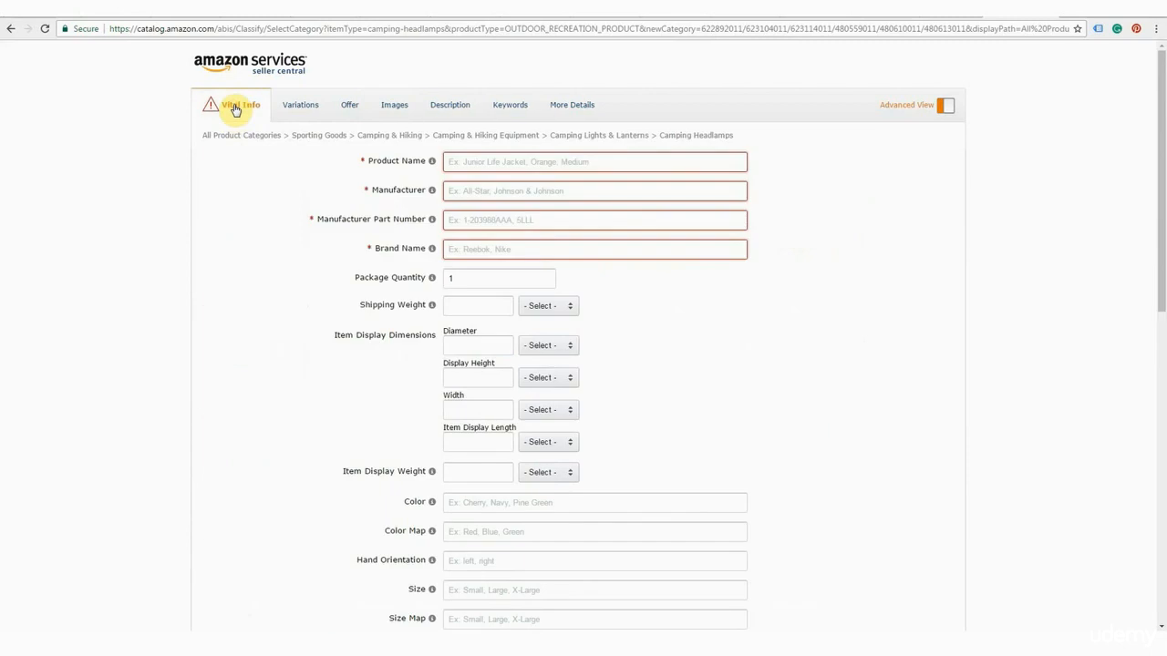
click(346, 109)
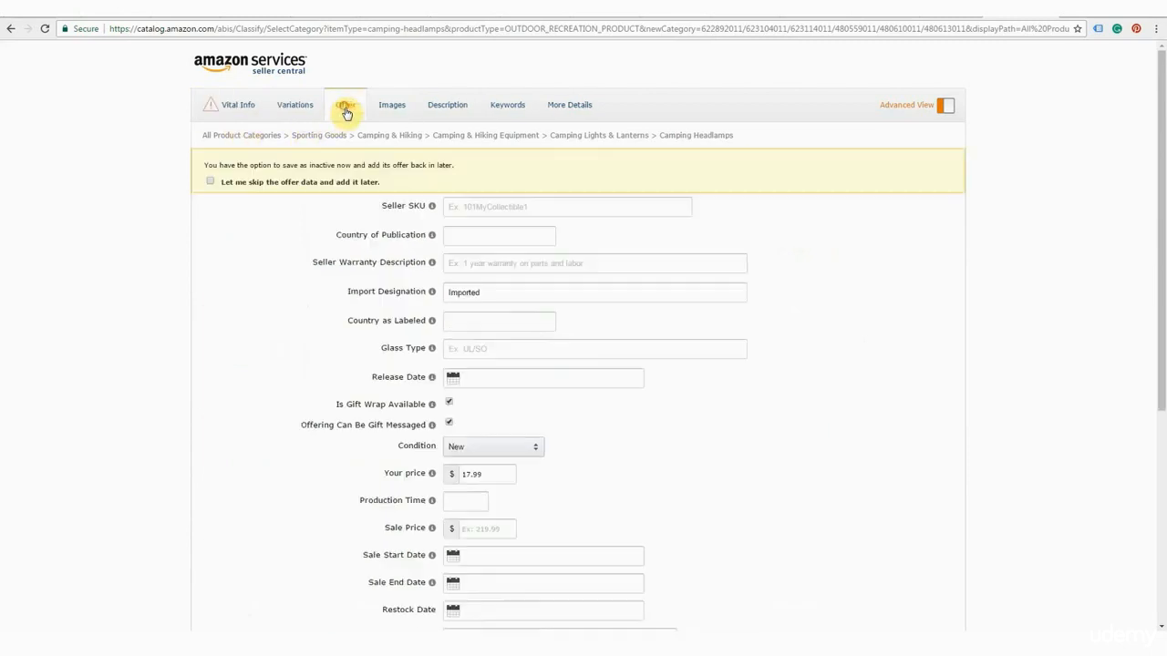
click(392, 108)
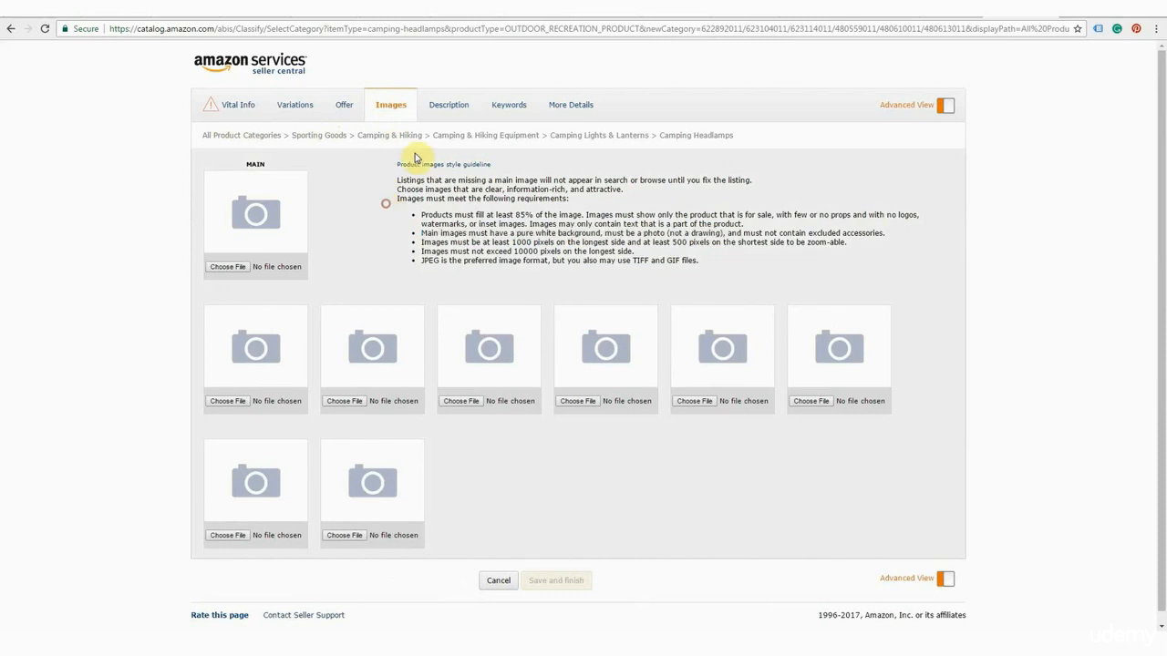
- In the Description details, expand Key Product Features to five lines and place the cursor in the Product Description field
click(453, 107)
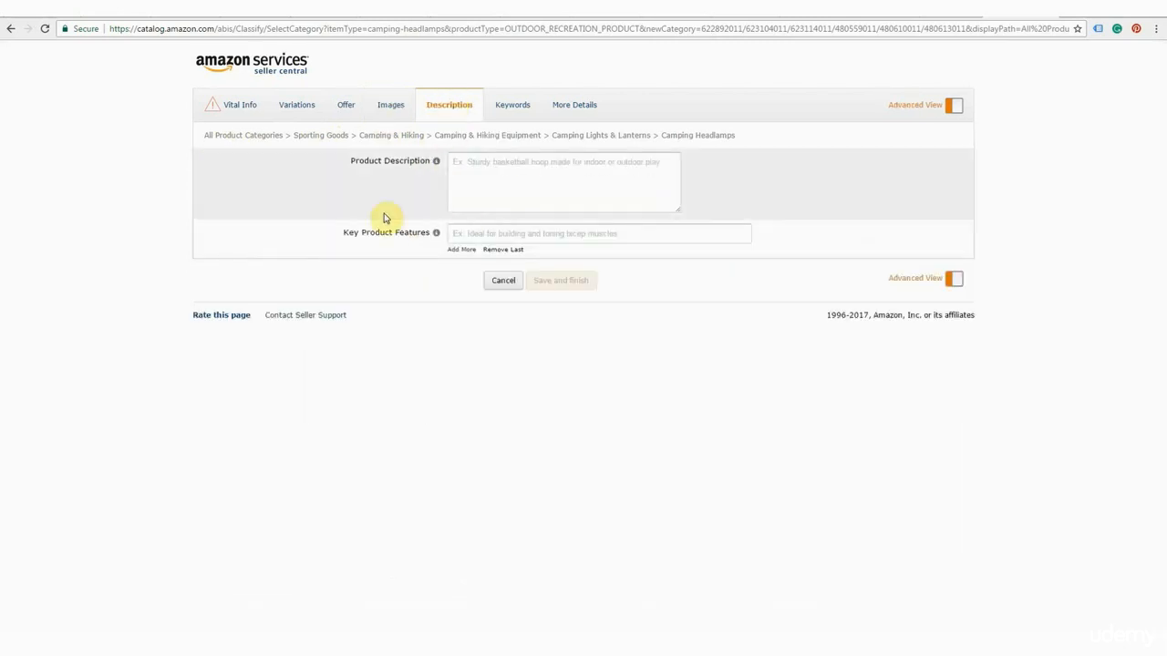
click(464, 195)
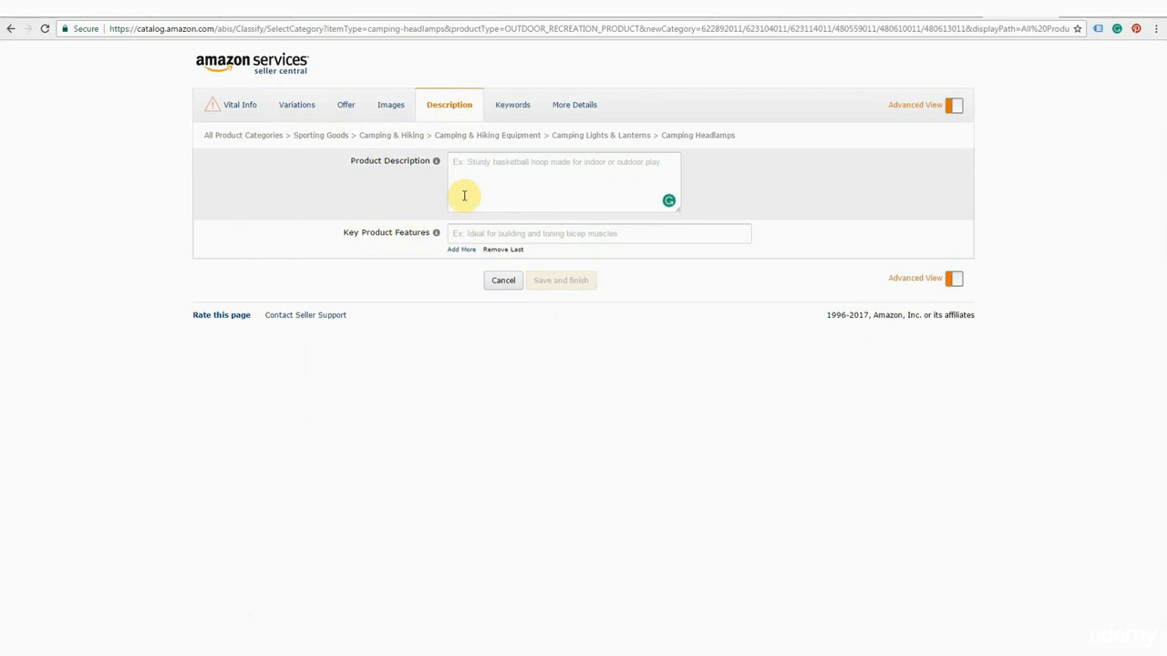
click(449, 235)
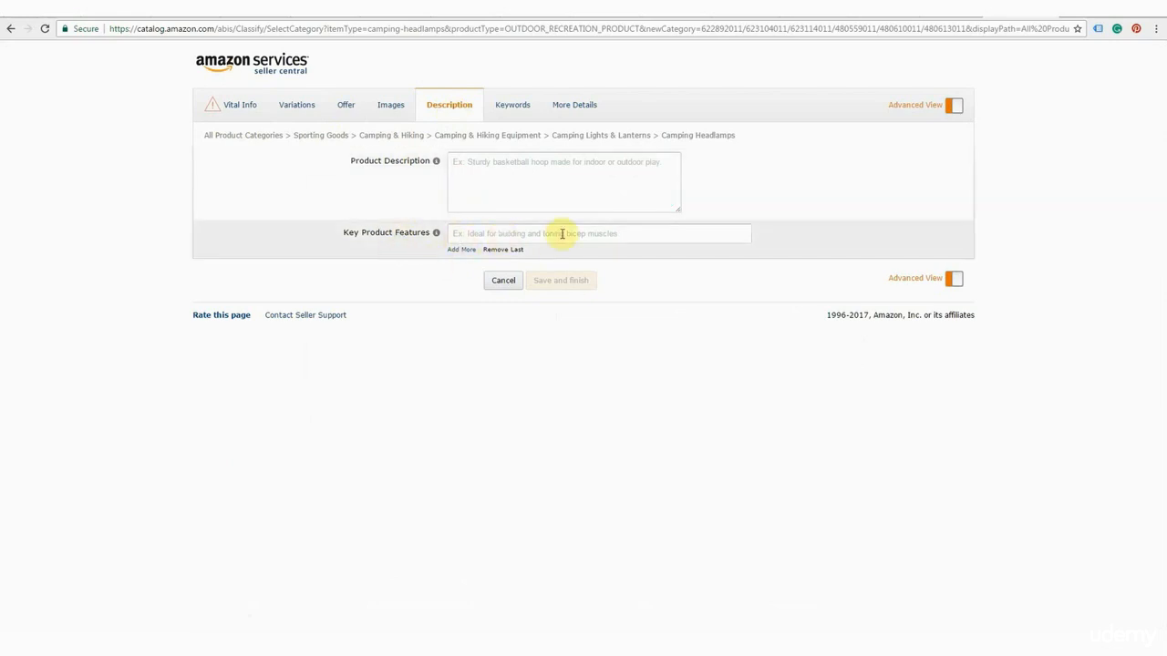
click(462, 250)
click(462, 272)
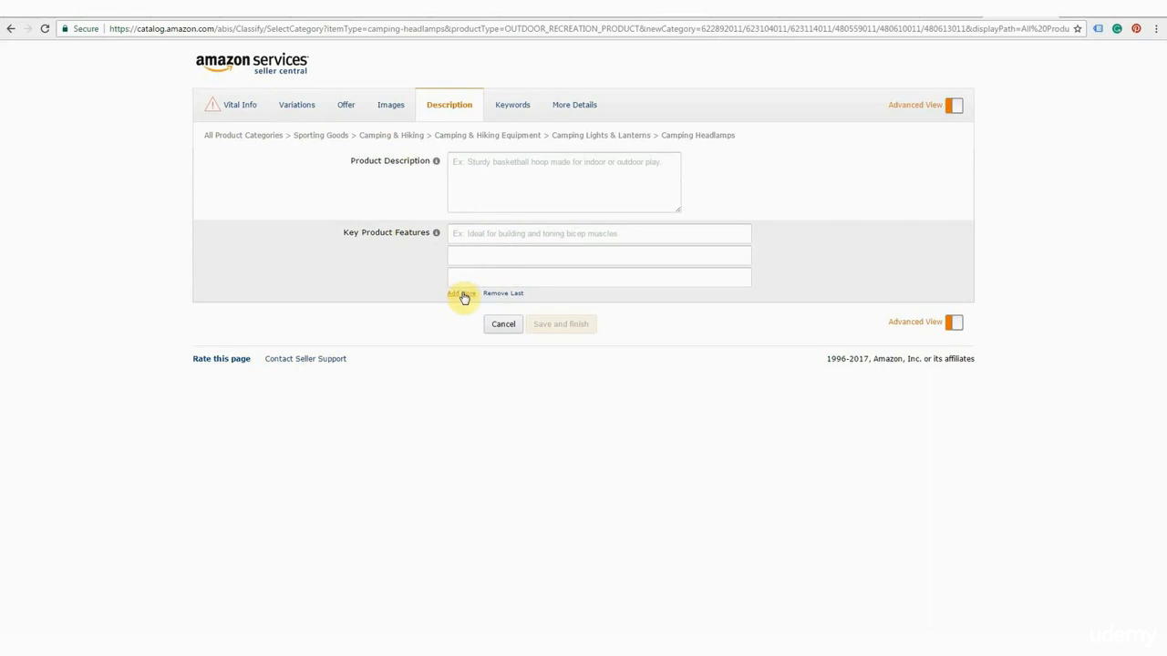
click(463, 293)
click(464, 316)
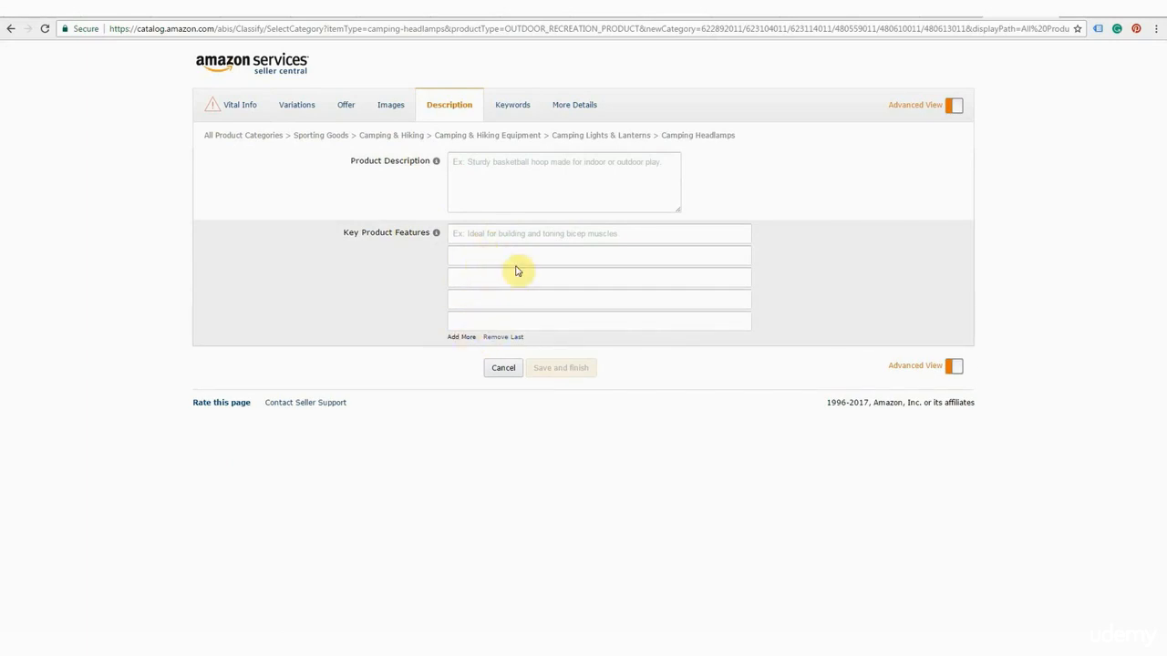
click(459, 234)
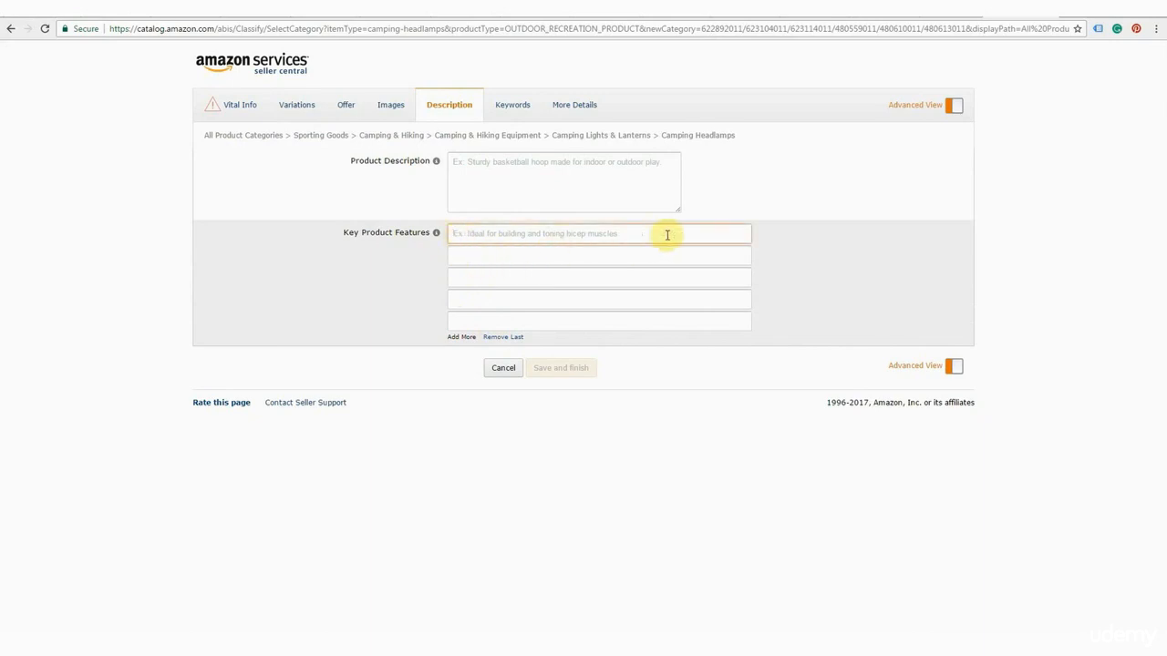
click(465, 162)
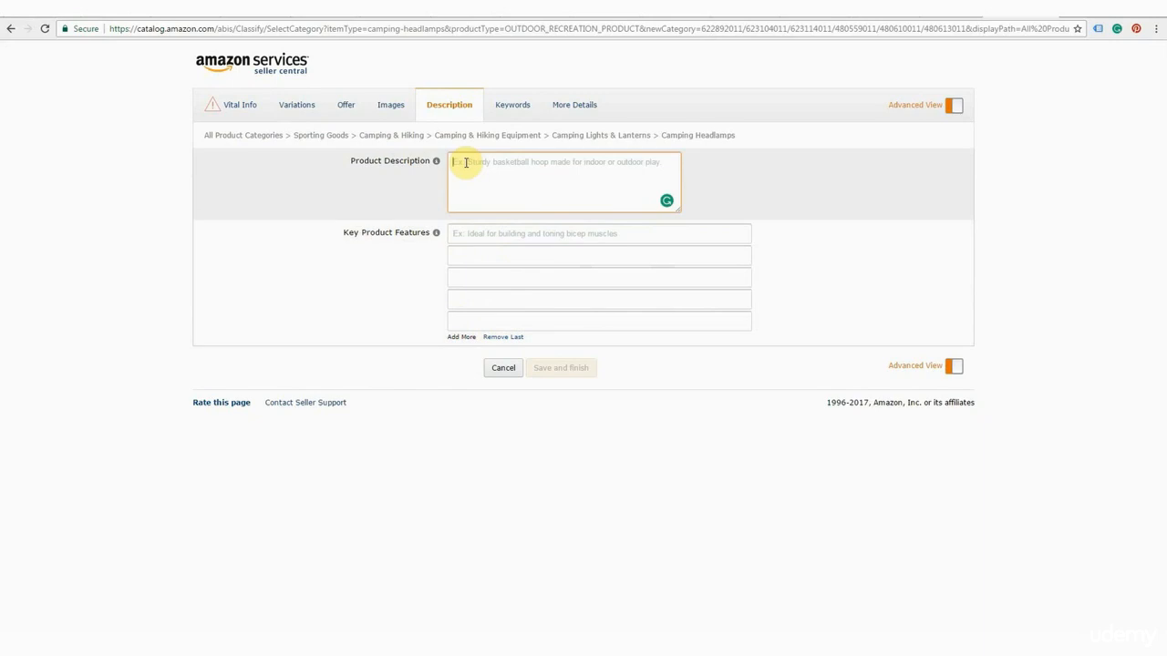